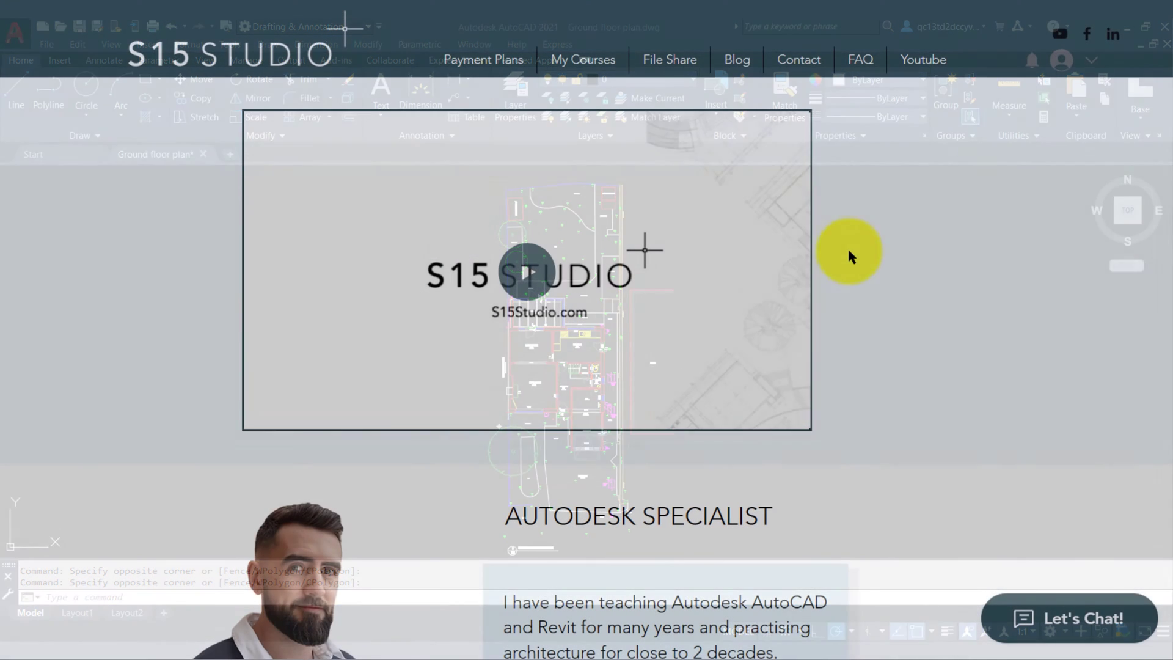
pyautogui.scroll(-15, 847, 251)
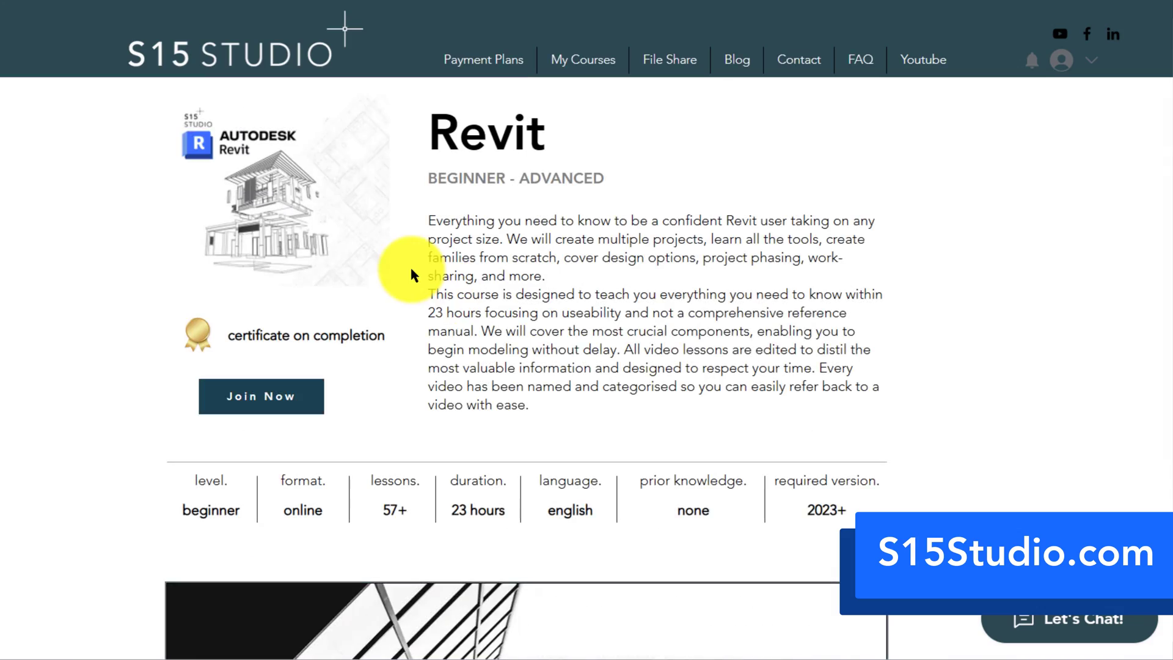
pyautogui.scroll(-10, 407, 269)
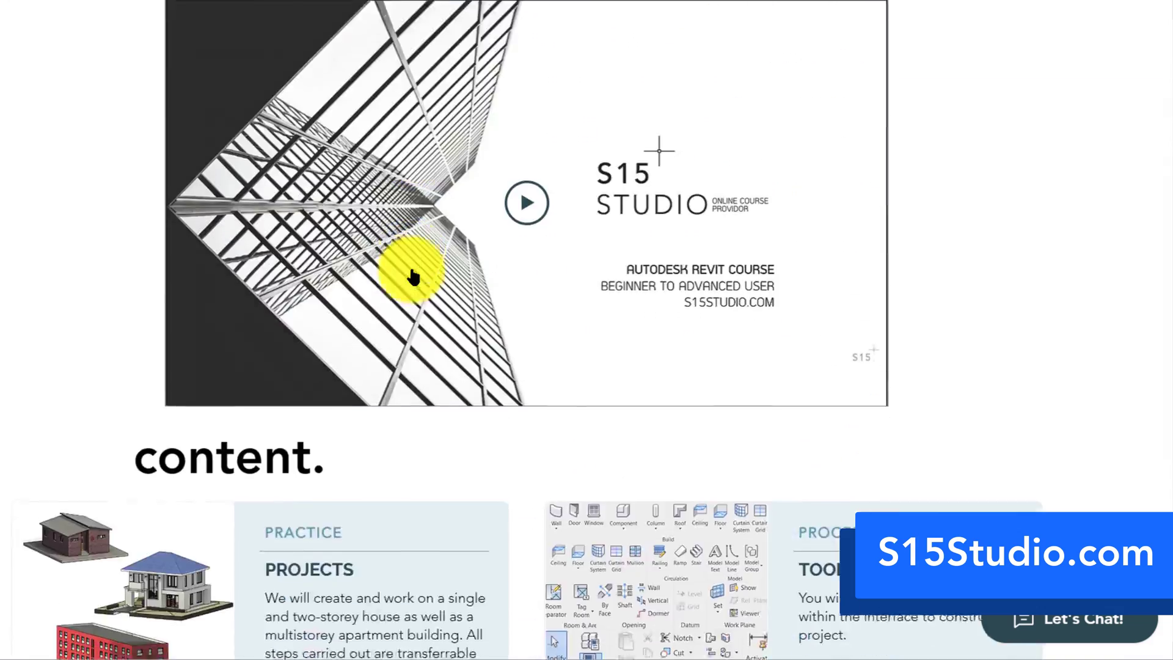
pyautogui.scroll(-15, 408, 263)
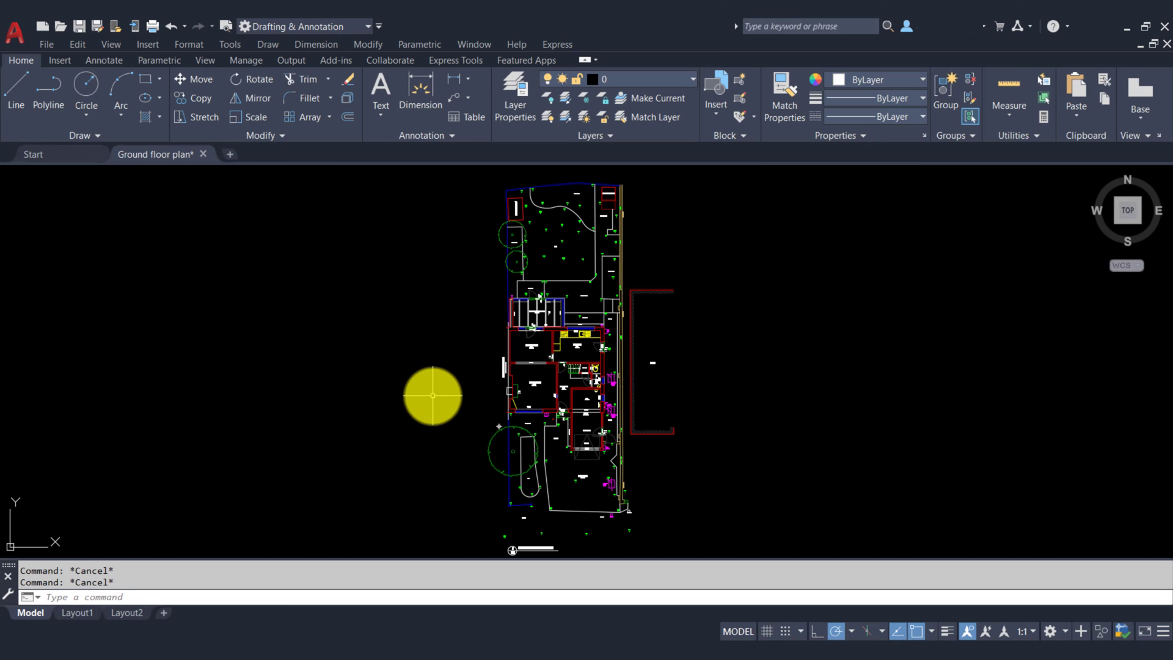
pyautogui.click(427, 396)
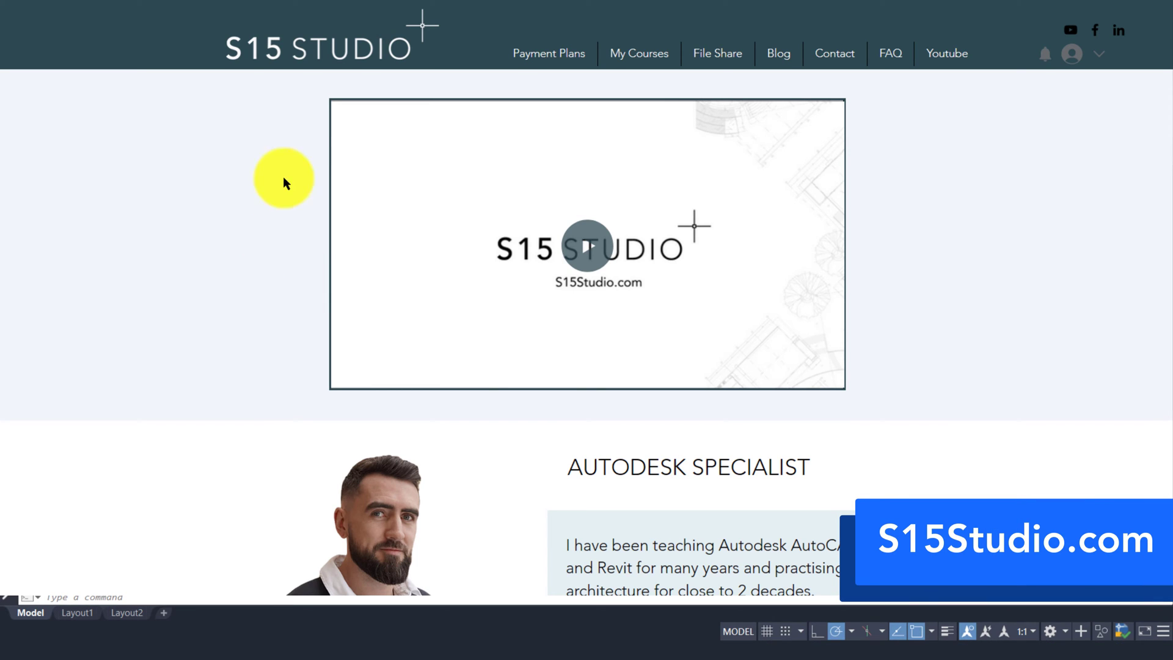
pyautogui.click(722, 56)
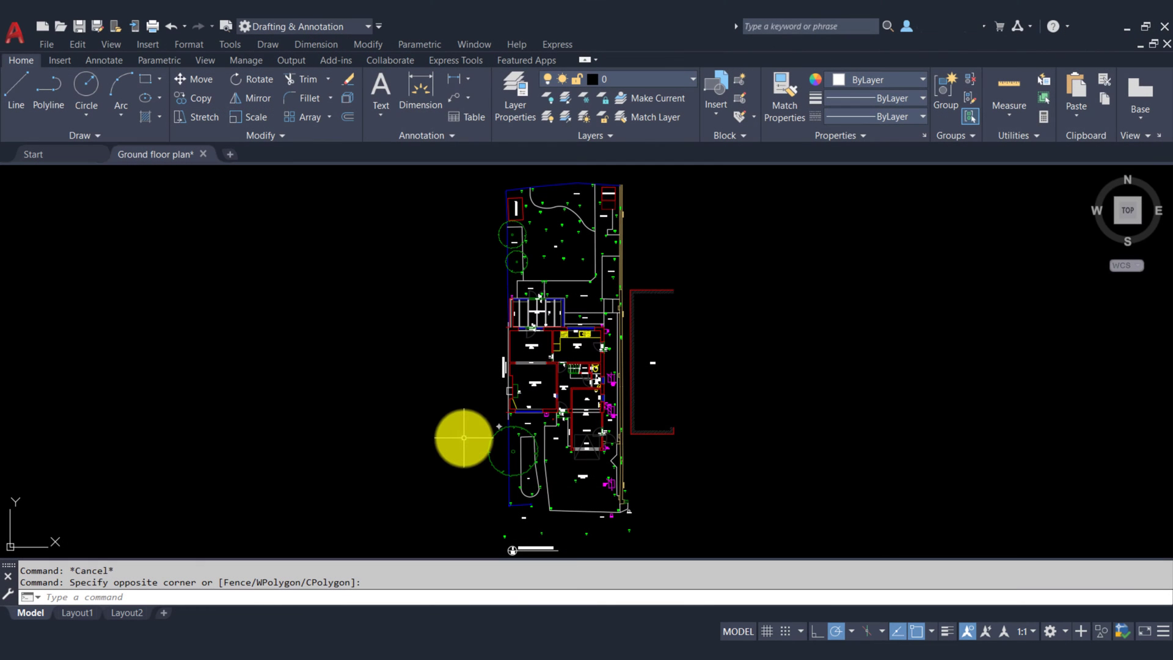
pyautogui.click(463, 438)
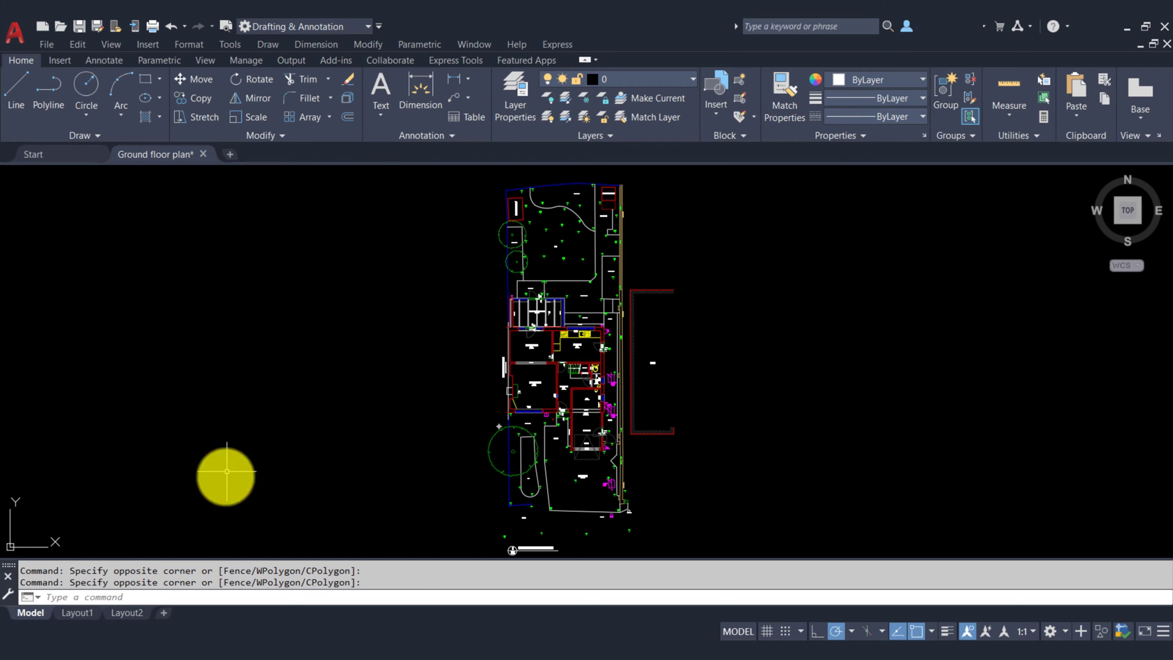
# Step: Switch to Layout1 and open its Page Setup Manager
pyautogui.click(86, 613)
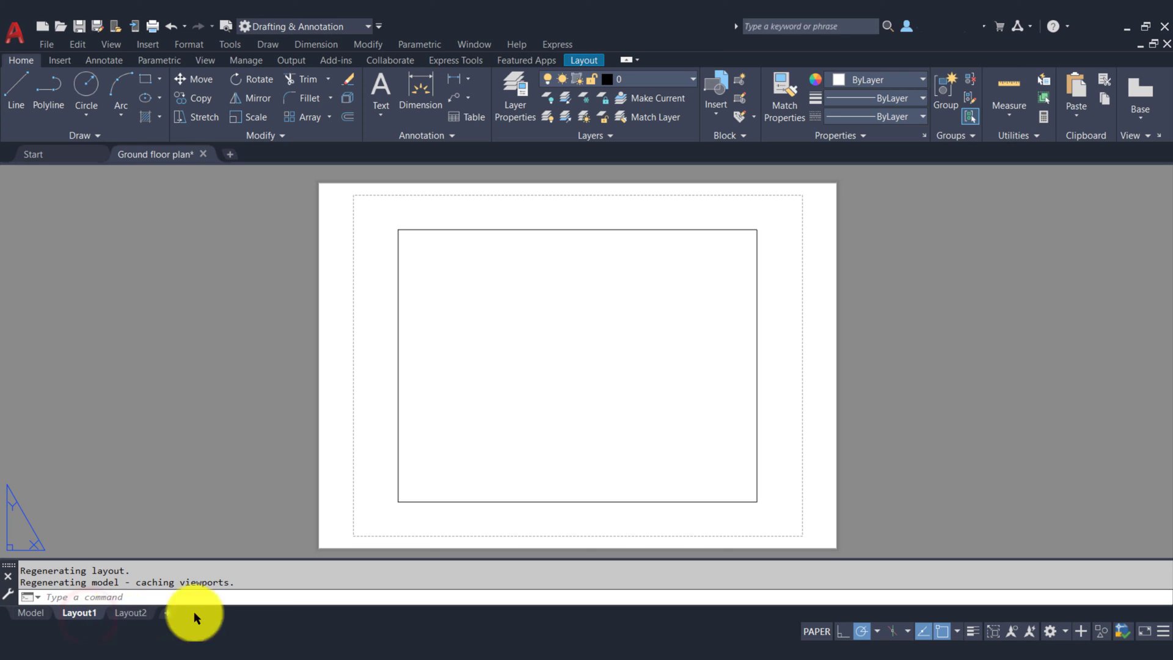
pyautogui.click(299, 492)
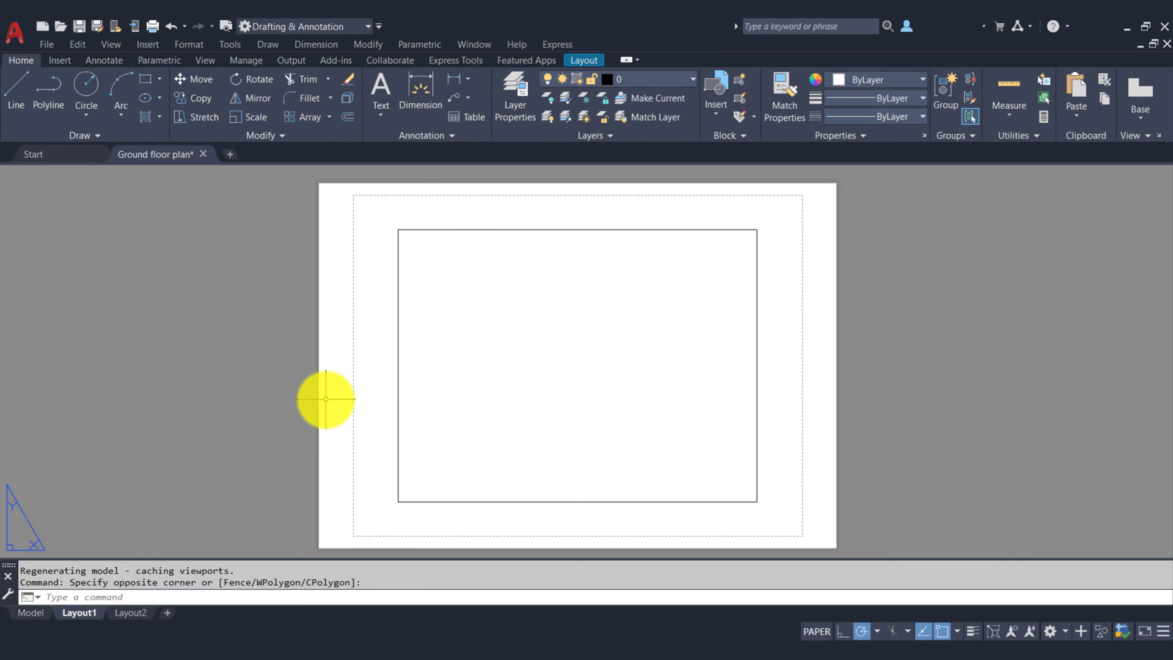
pyautogui.rightClick(89, 610)
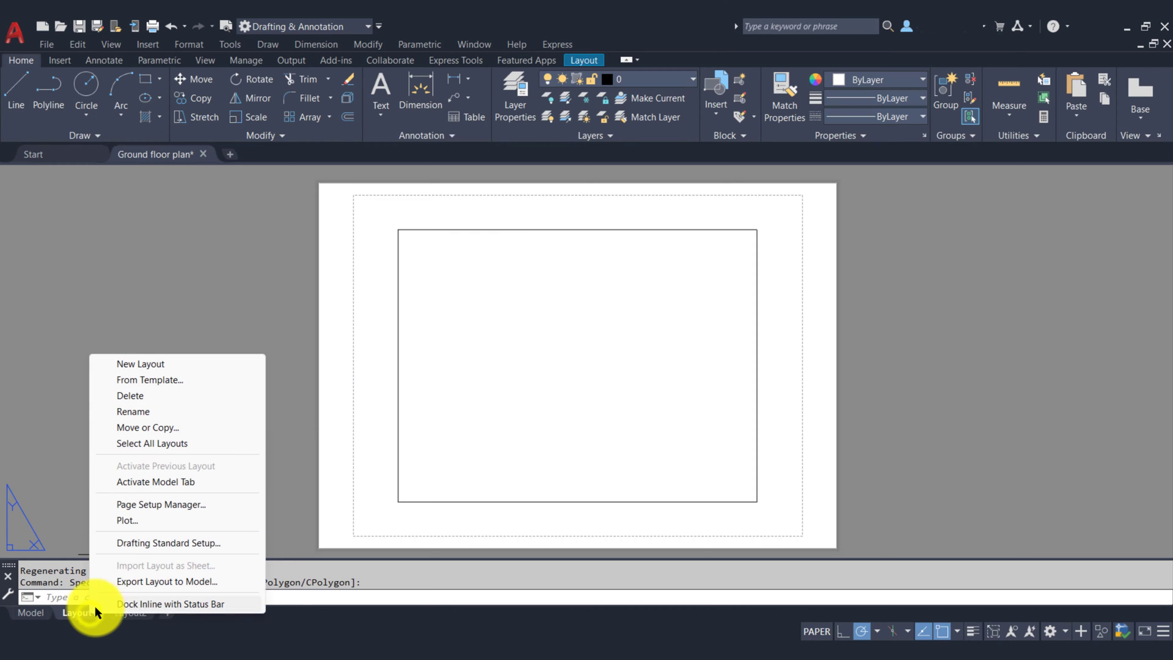
pyautogui.click(132, 504)
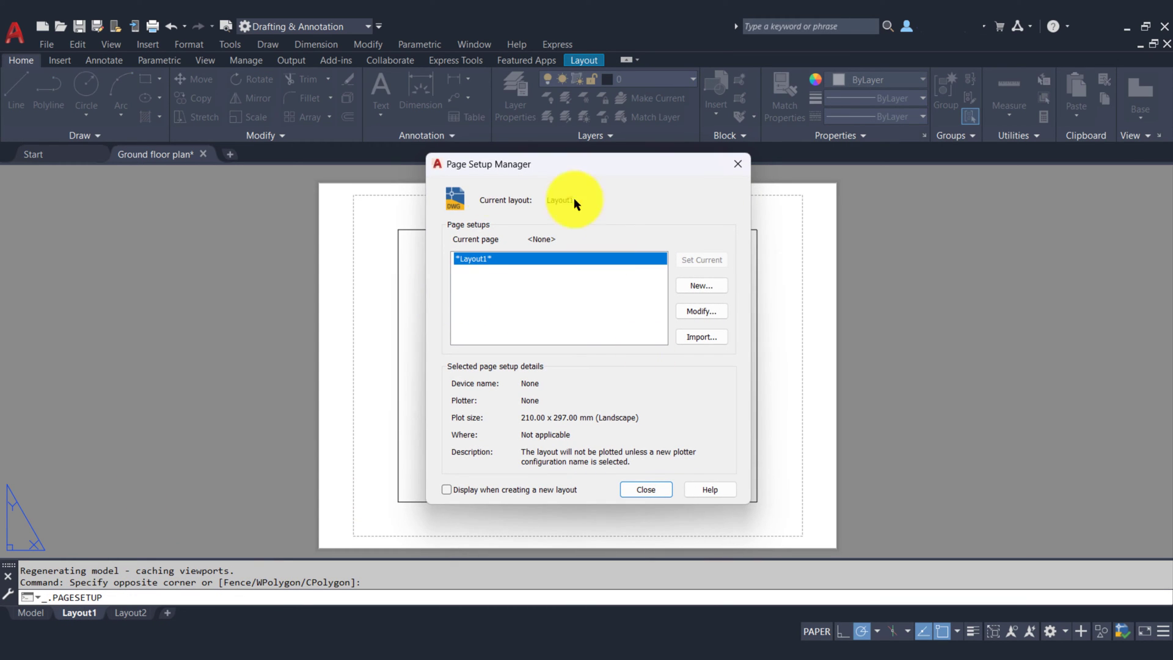
pyautogui.click(526, 315)
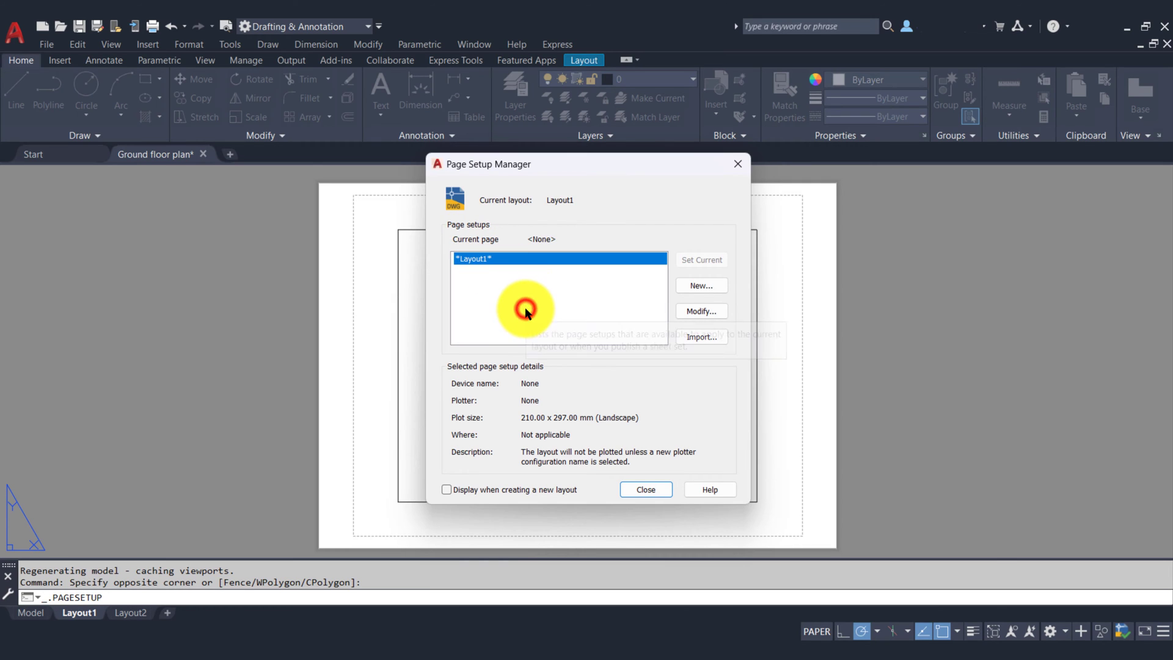
# Step: Create a new page setup named Portrait A1 and assign the DWG To PDF.pc3 plotter to it
pyautogui.click(701, 285)
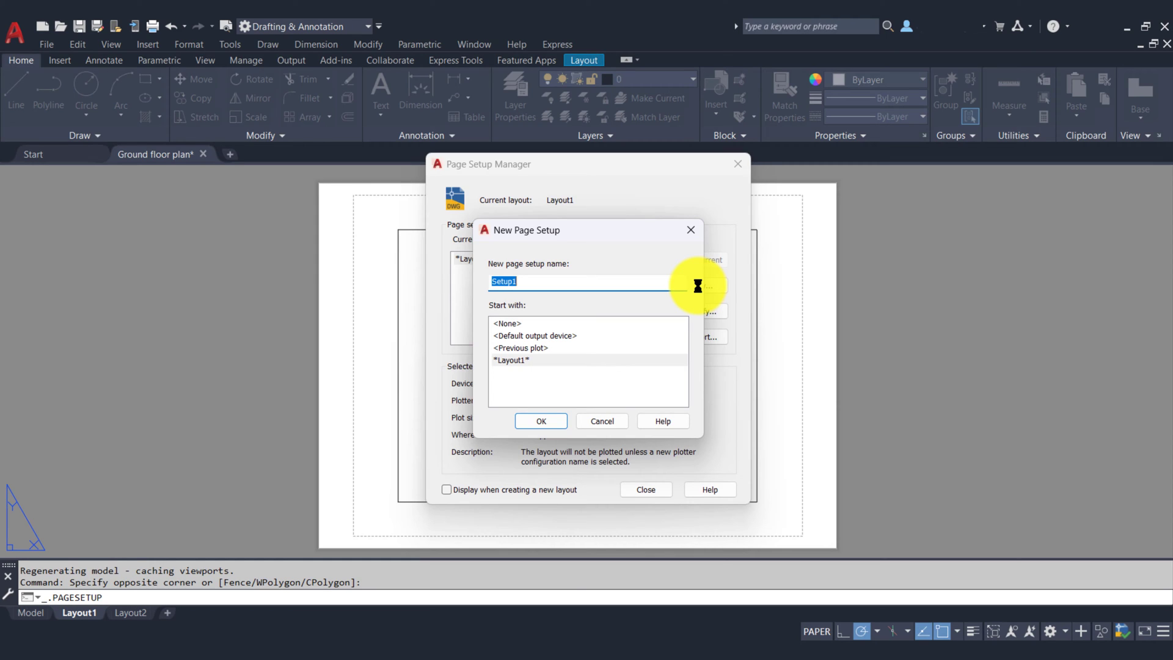
pyautogui.write('Portrait A1')
pyautogui.click(550, 420)
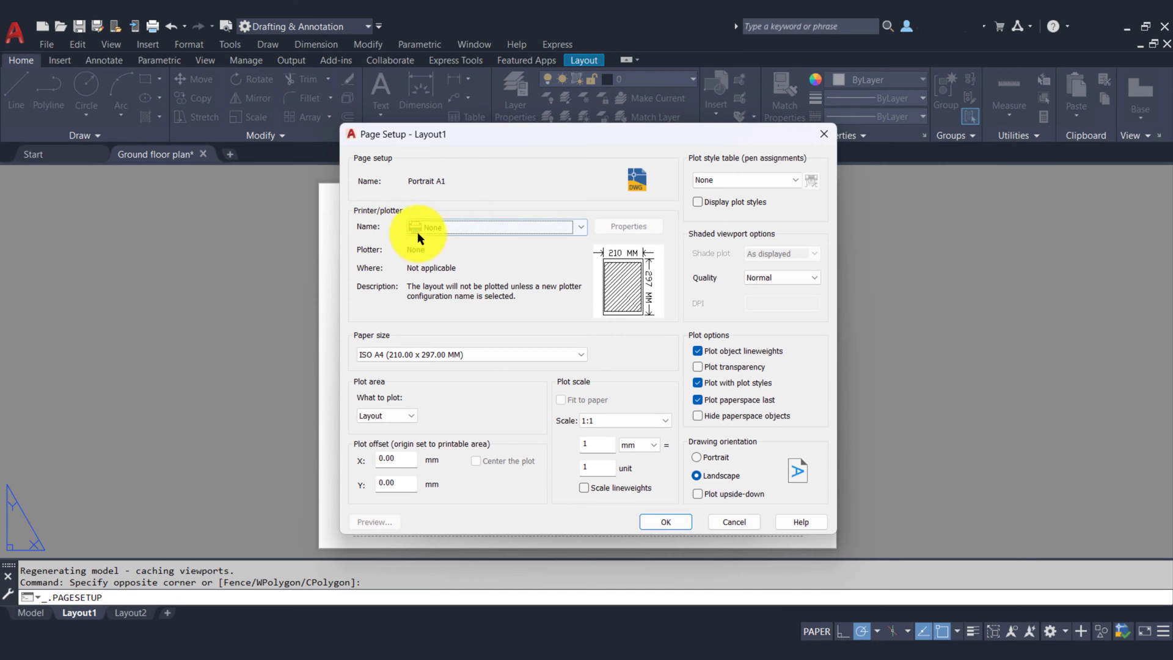
pyautogui.click(579, 227)
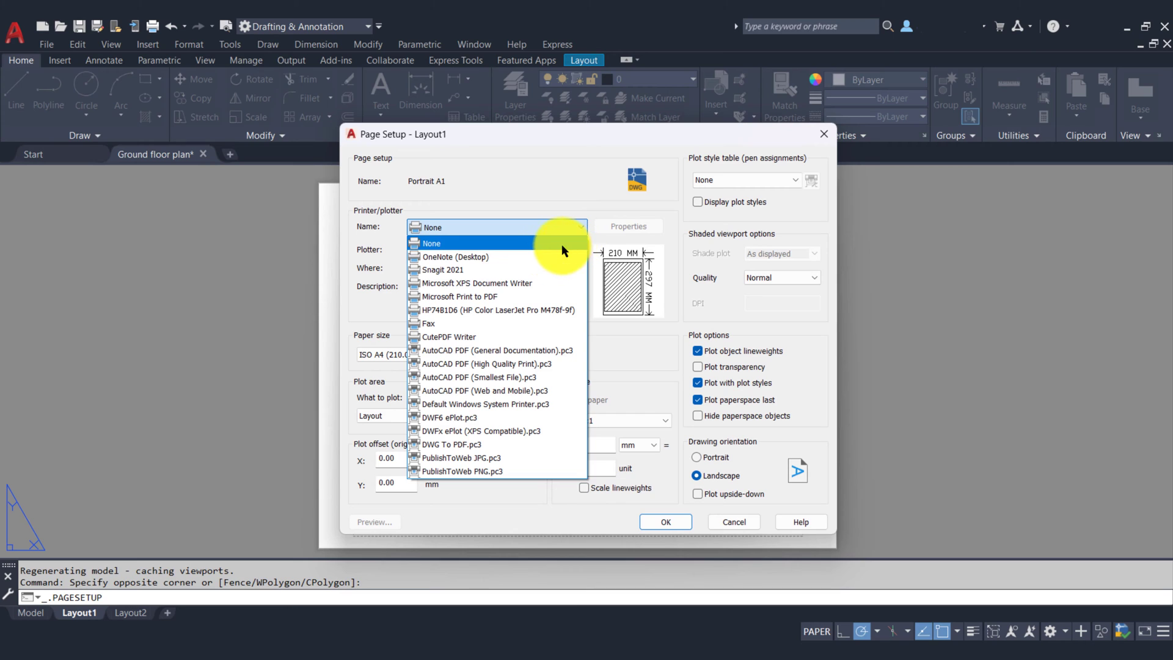
pyautogui.click(449, 444)
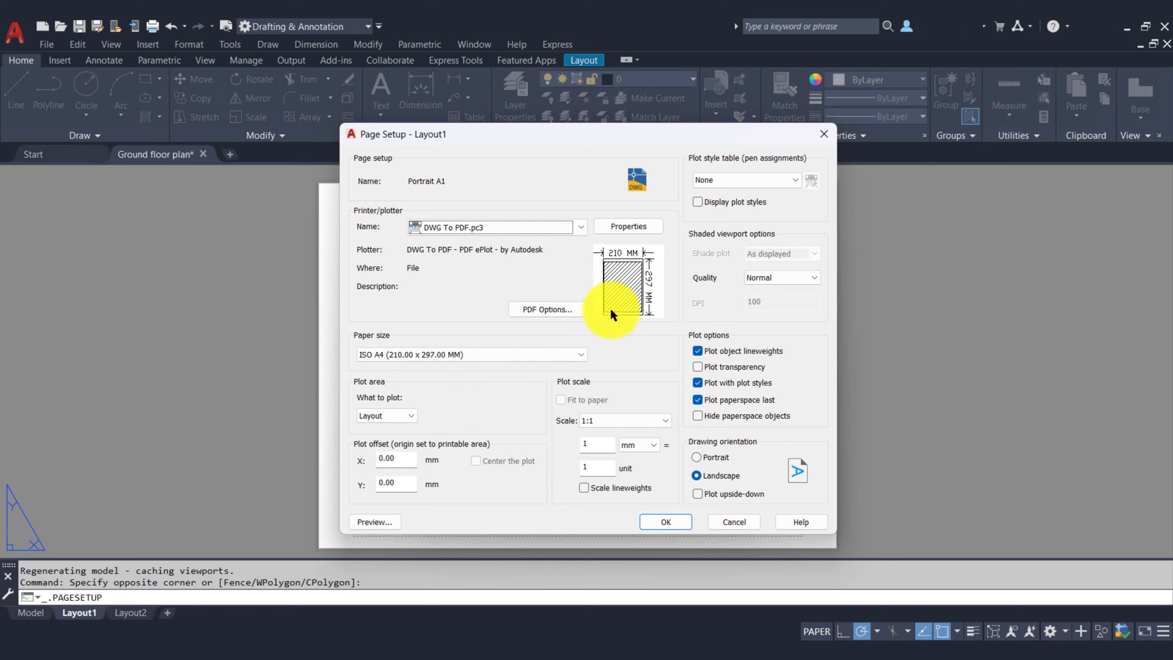
# Step: Examine the vector and raster quality settings in the plotter's PDF options, then cancel out of them
pyautogui.click(532, 311)
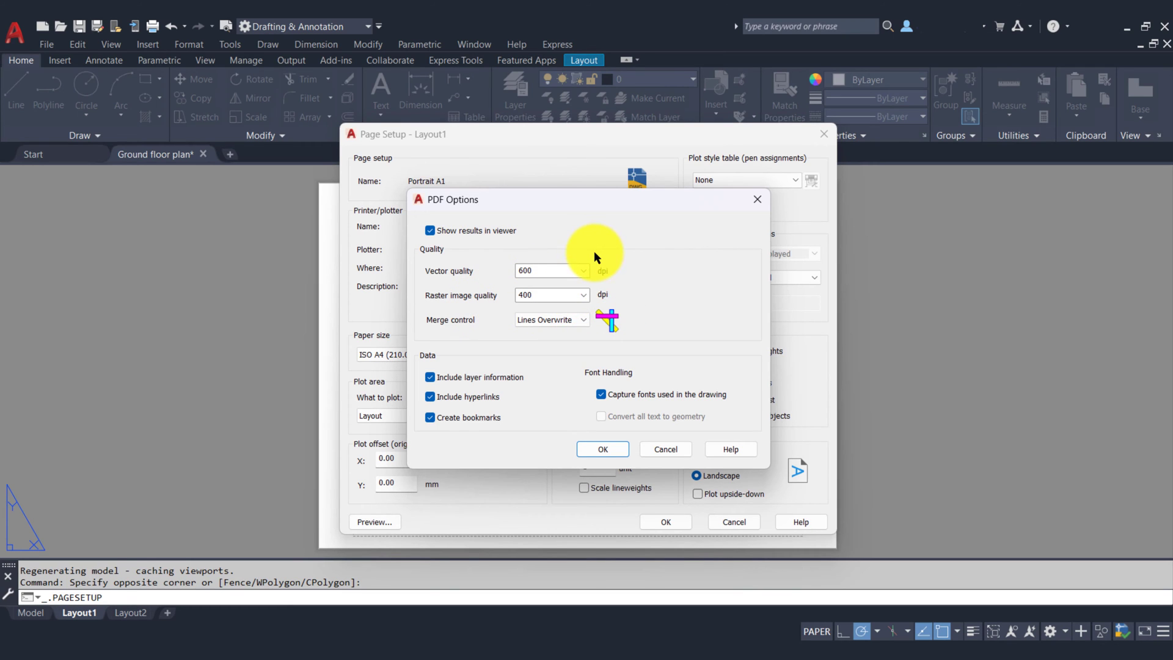
pyautogui.doubleClick(544, 267)
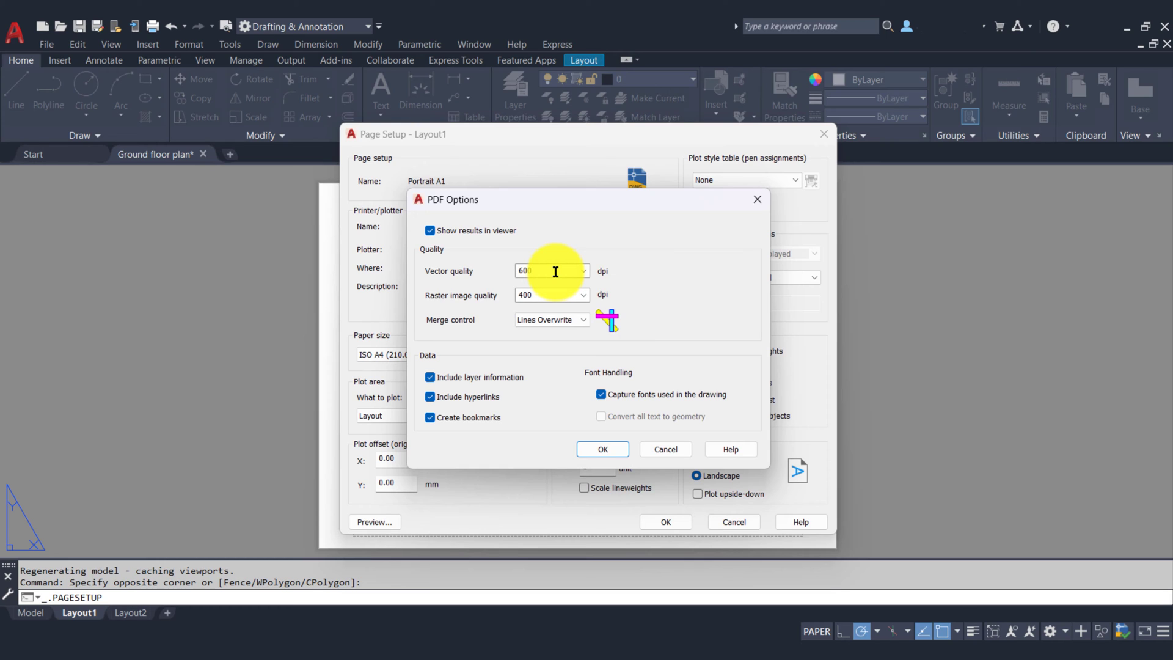
pyautogui.click(627, 253)
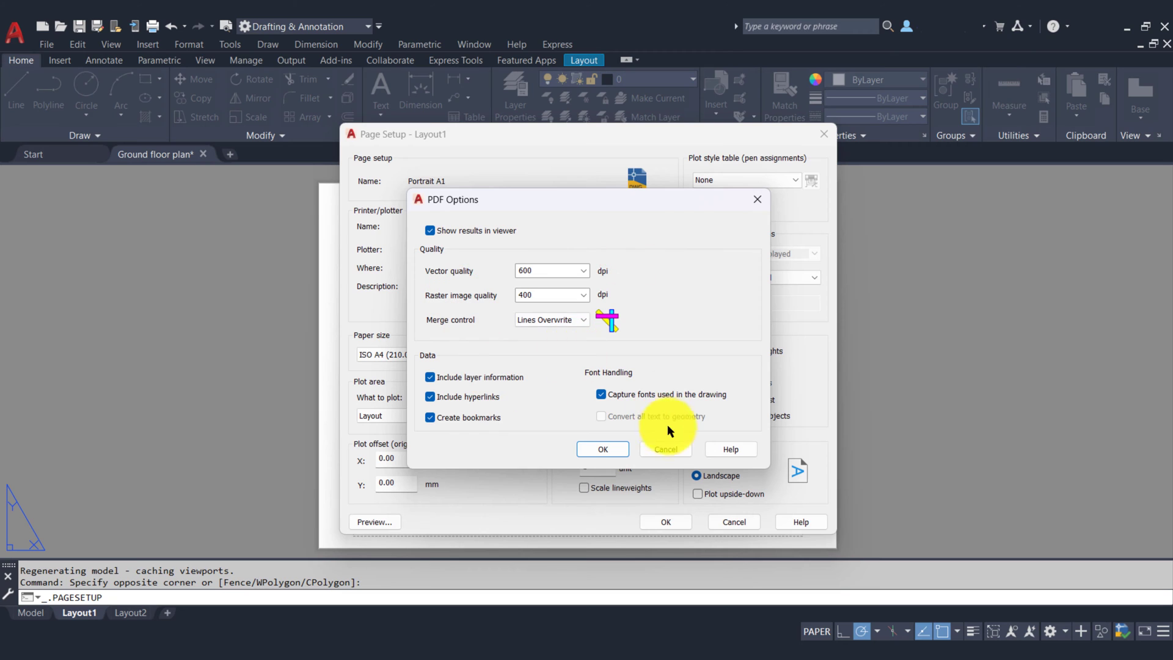
pyautogui.click(664, 449)
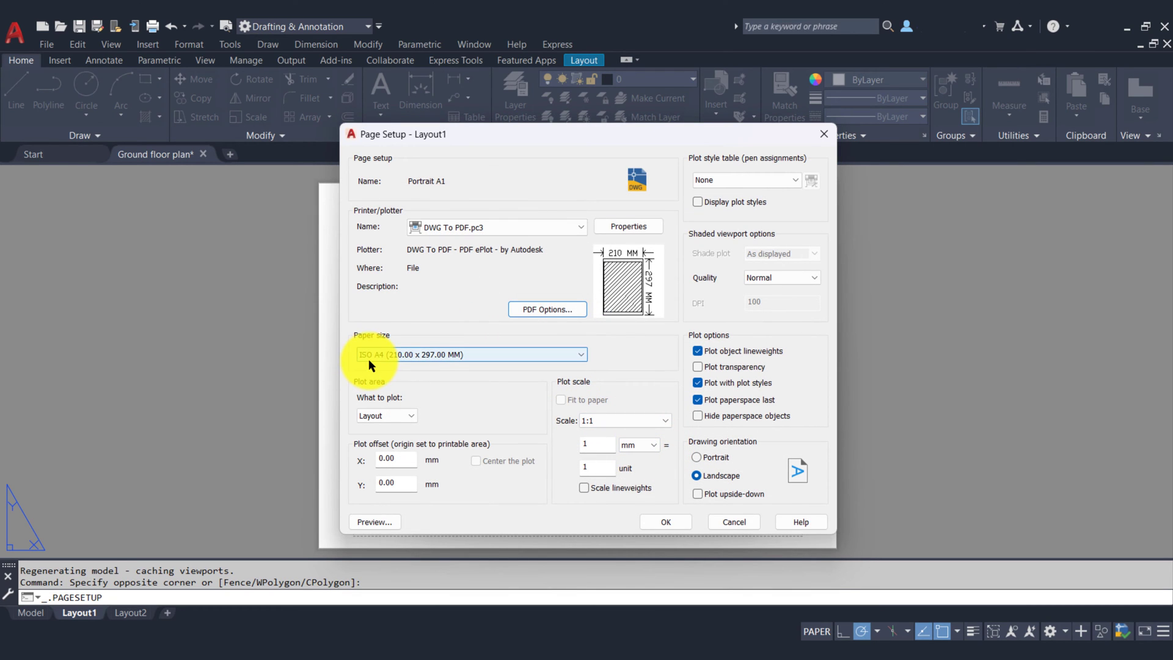
# Step: Set the paper size of the Portrait A1 page setup to ISO A1 (594.00 x 841.00 MM)
pyautogui.moveTo(427, 140); pyautogui.dragTo(454, 147)
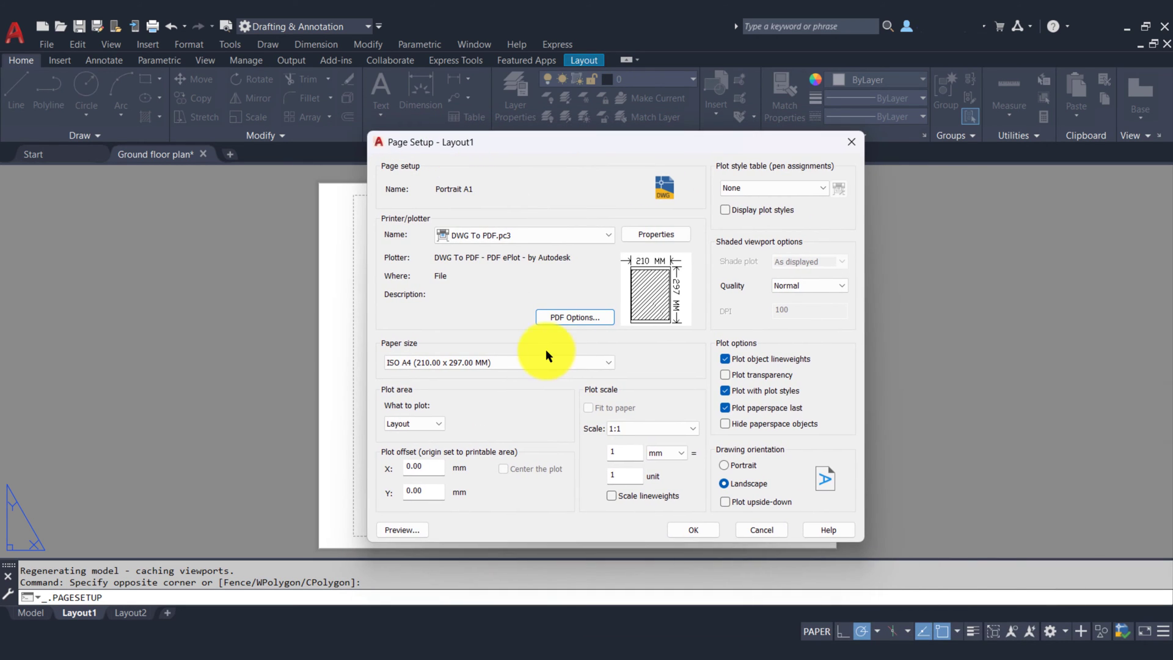
pyautogui.click(610, 364)
pyautogui.moveTo(608, 591); pyautogui.dragTo(431, 548)
pyautogui.scroll(-7, 431, 549)
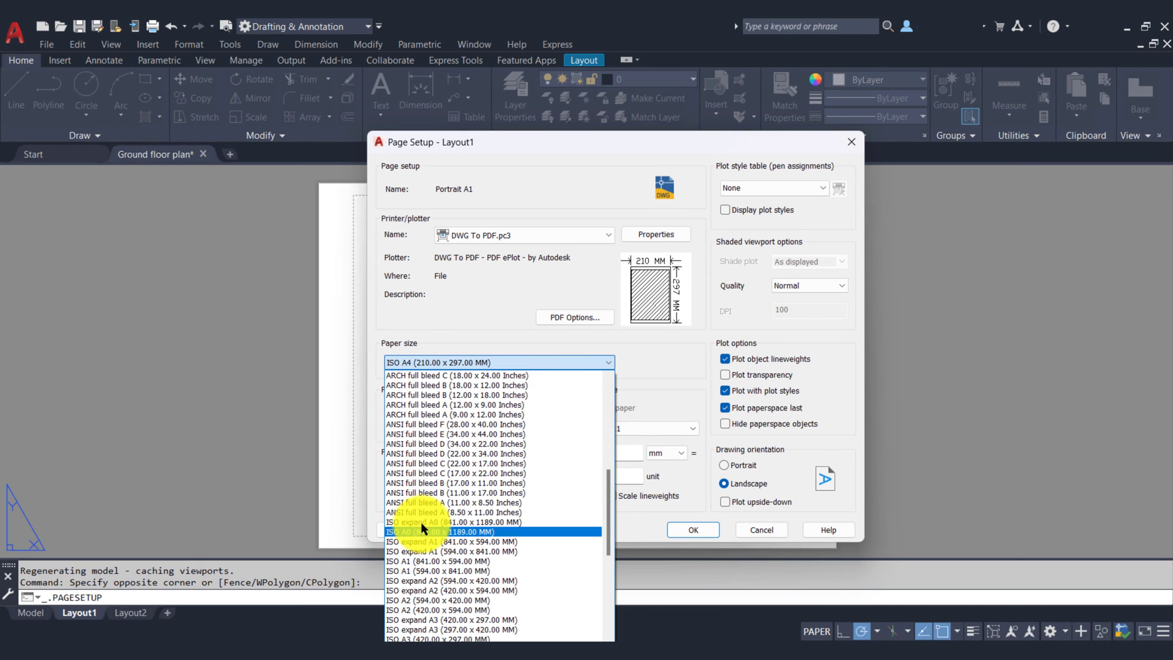
pyautogui.scroll(-3, 434, 534)
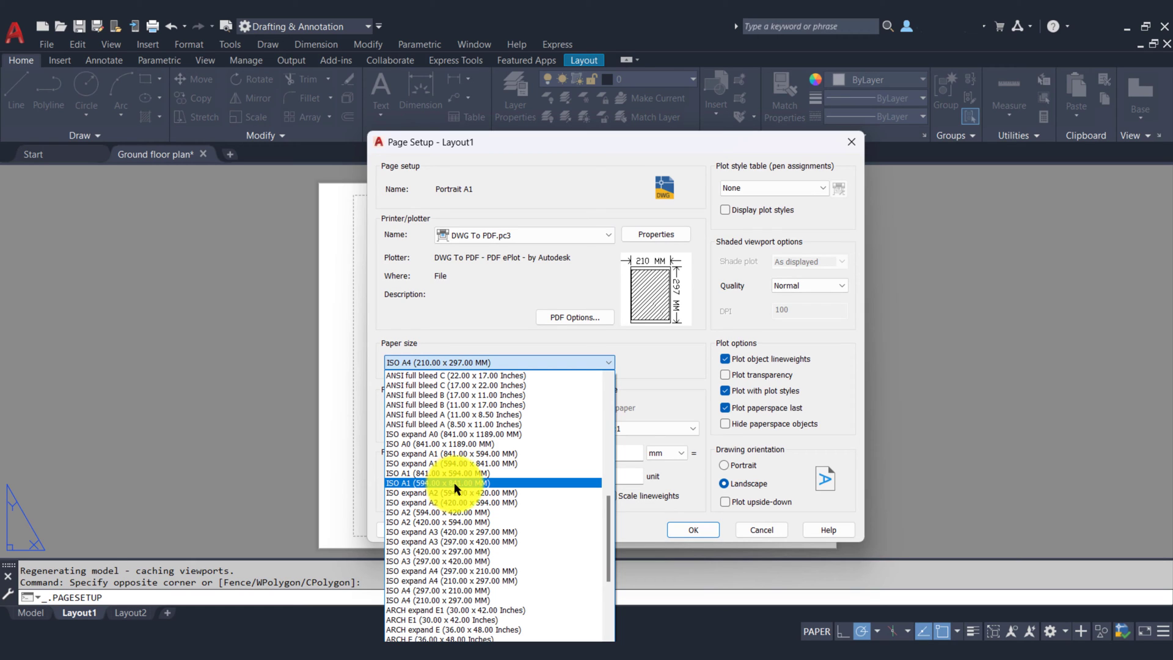
pyautogui.click(471, 481)
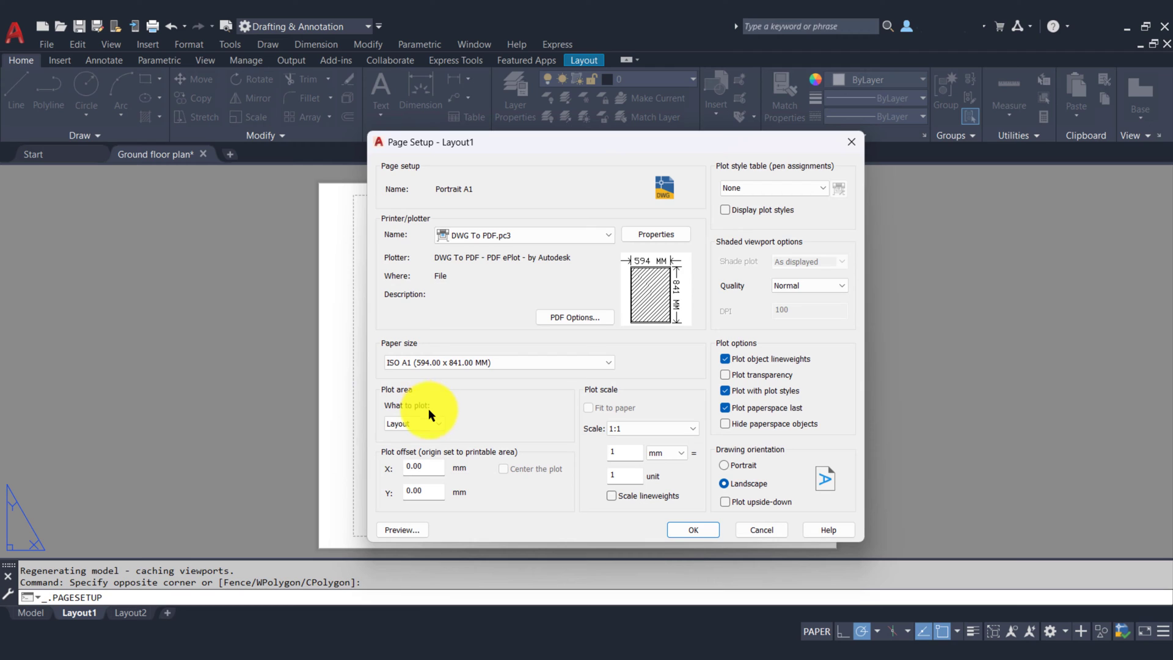
# Step: Choose Layout as the area to plot and check the X and Y plot offsets
pyautogui.click(440, 423)
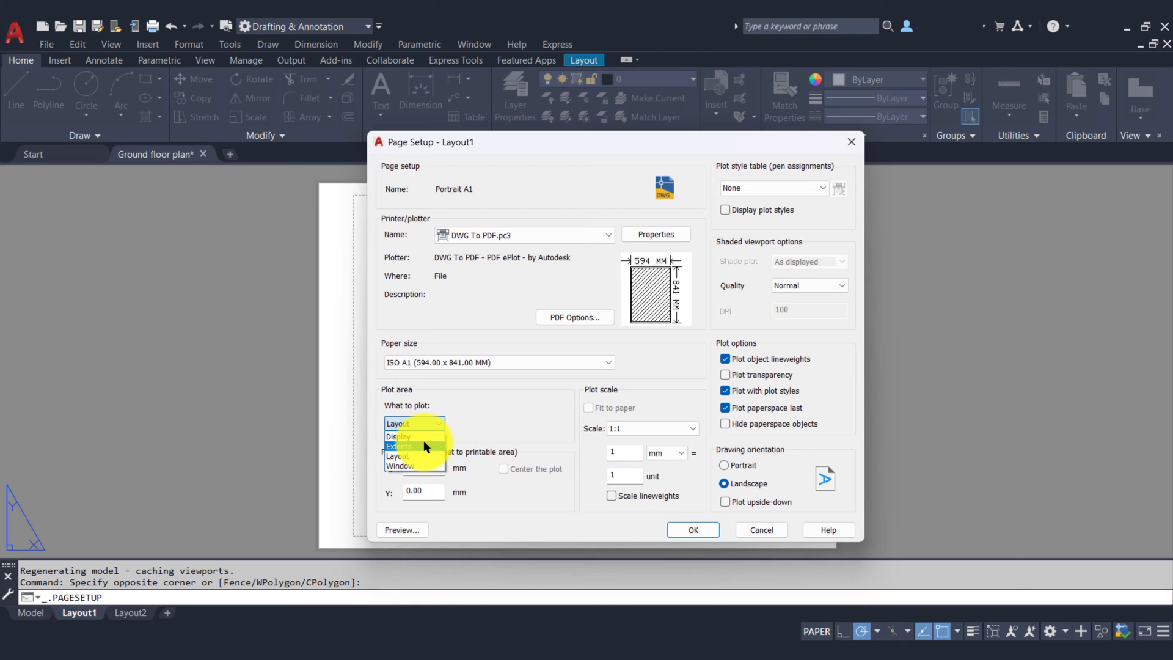
pyautogui.click(403, 455)
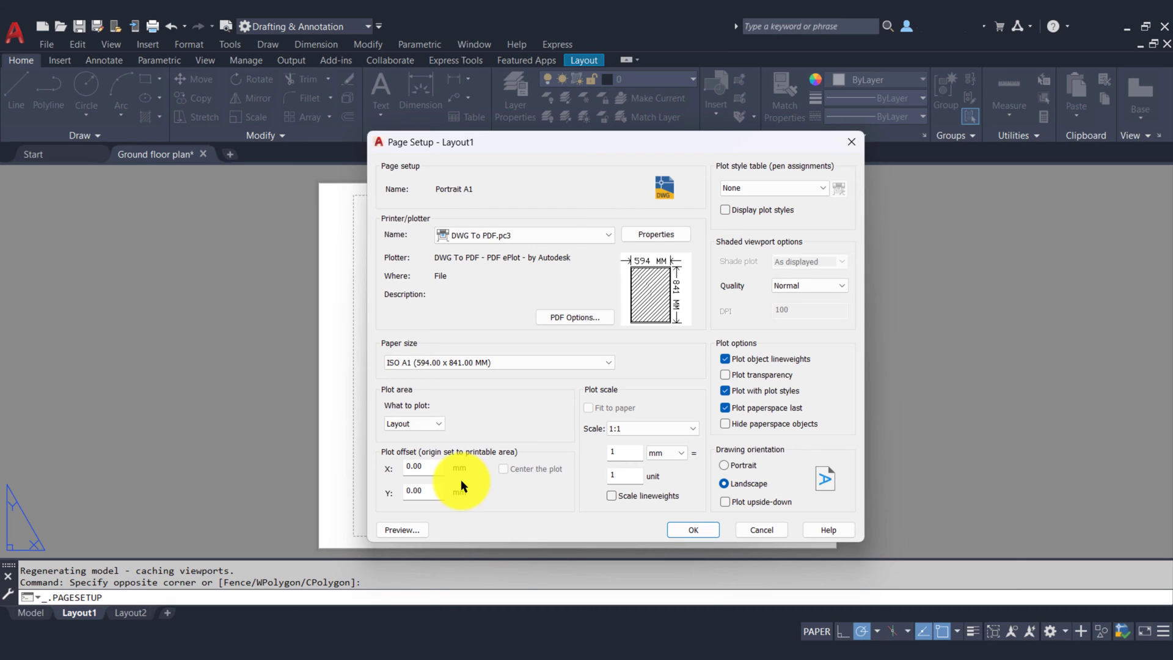
pyautogui.doubleClick(430, 466)
pyautogui.doubleClick(434, 491)
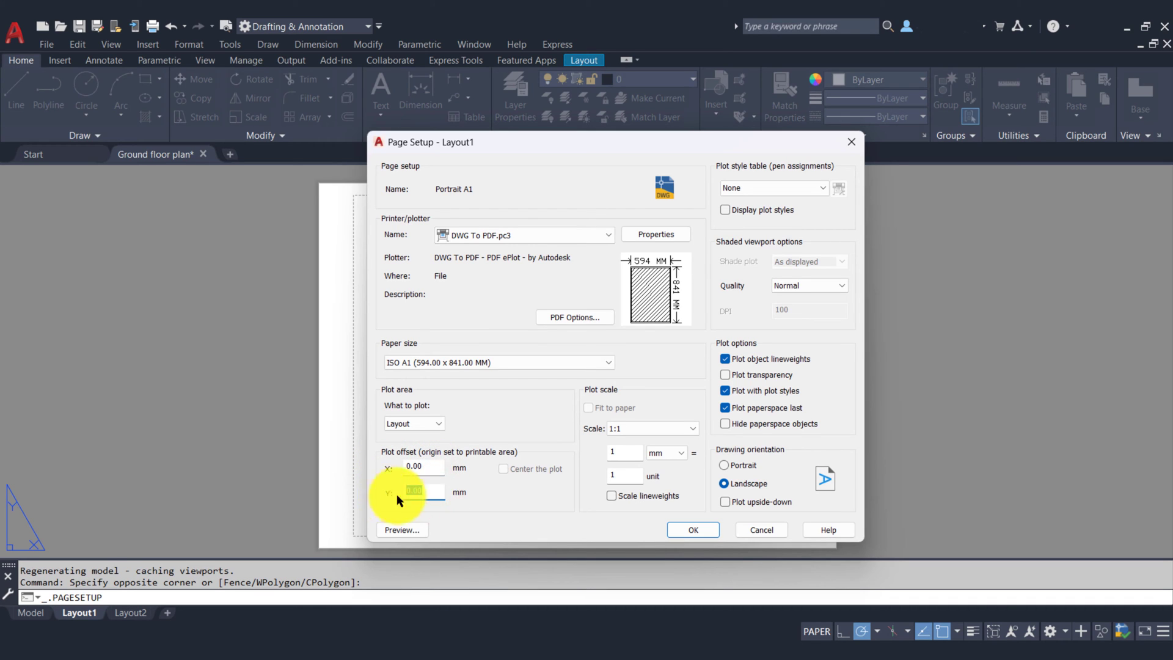
pyautogui.click(475, 494)
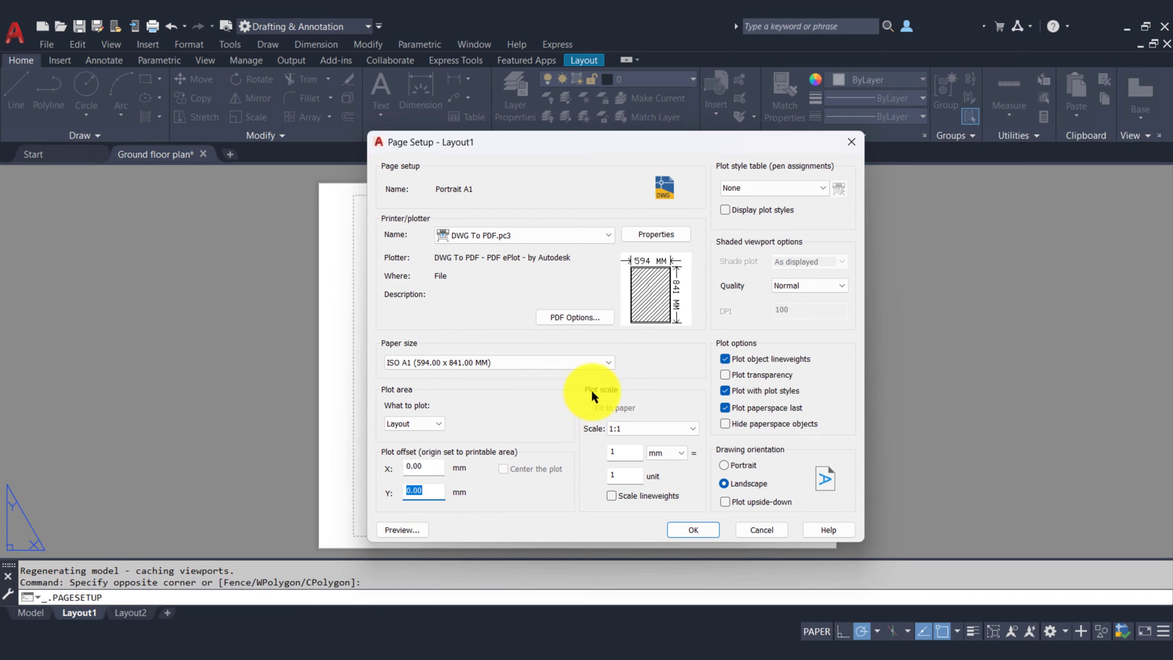
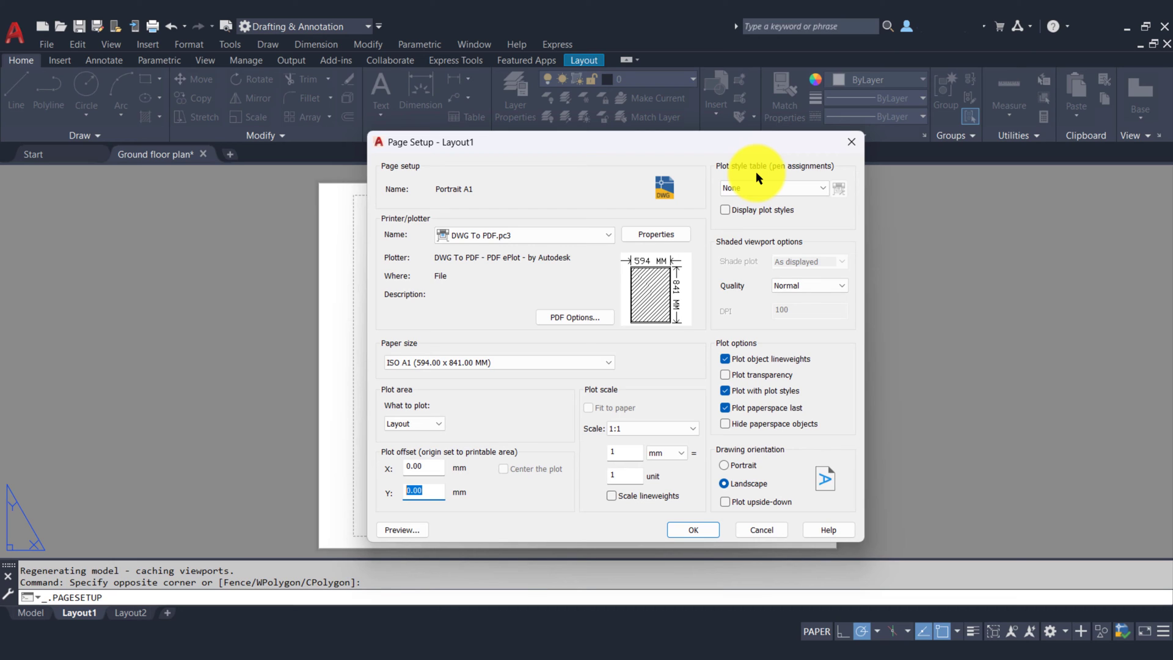
# Step: Assign the Grayscale.ctb plot style table and choose Normal as the shaded viewport quality
pyautogui.click(794, 187)
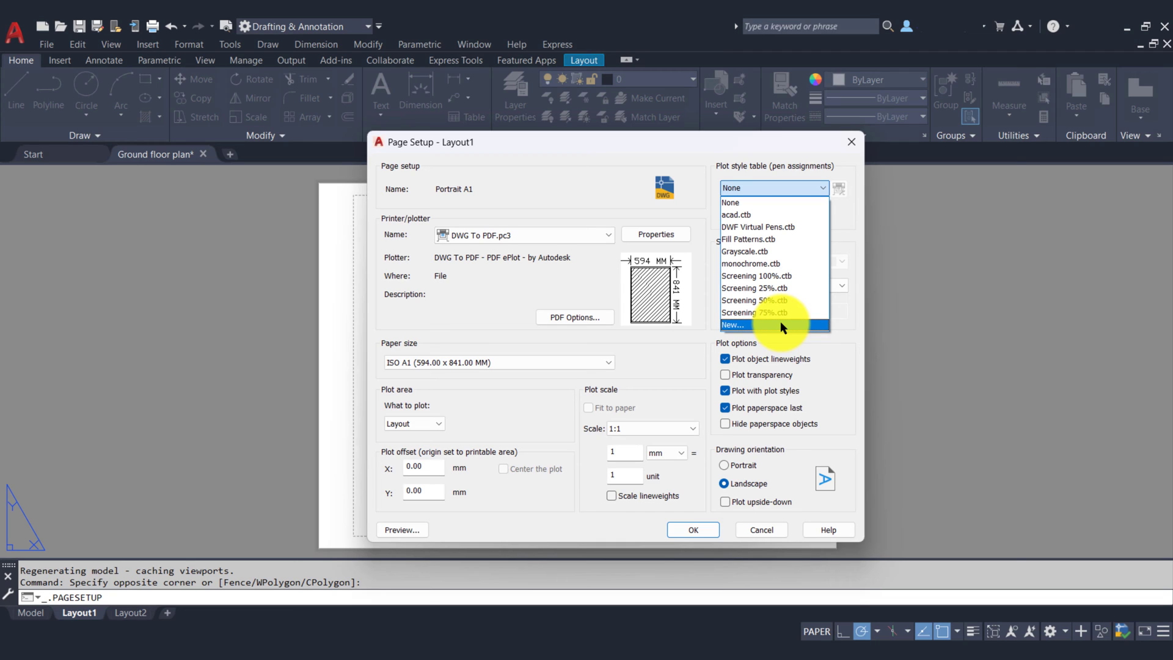
pyautogui.click(777, 250)
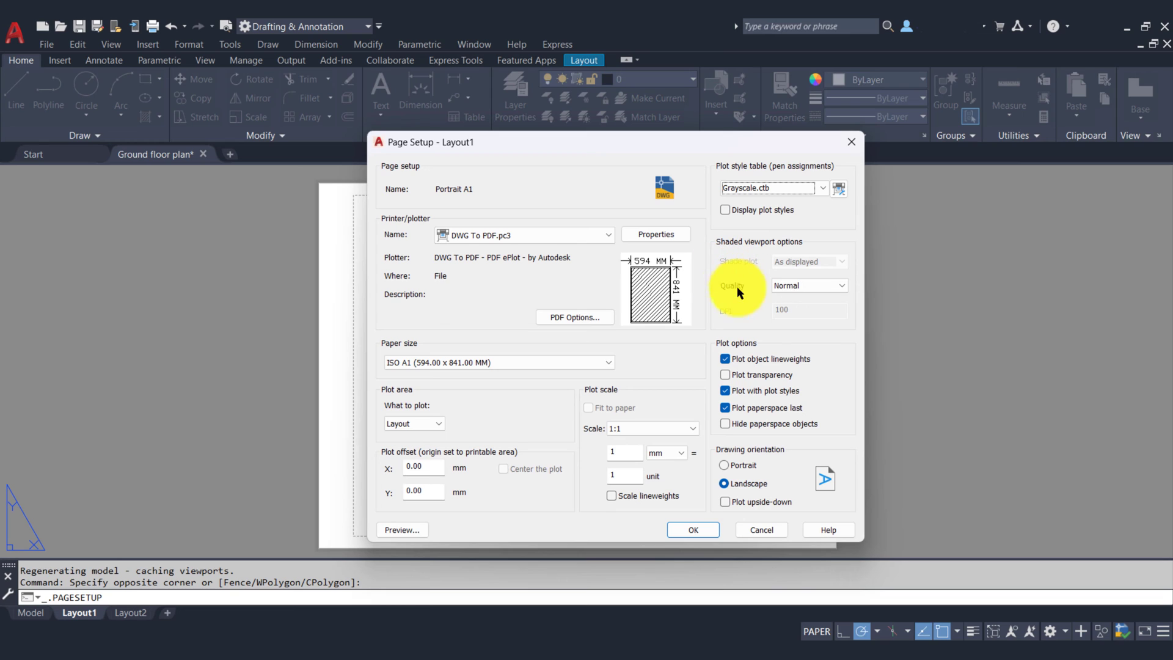
pyautogui.click(842, 287)
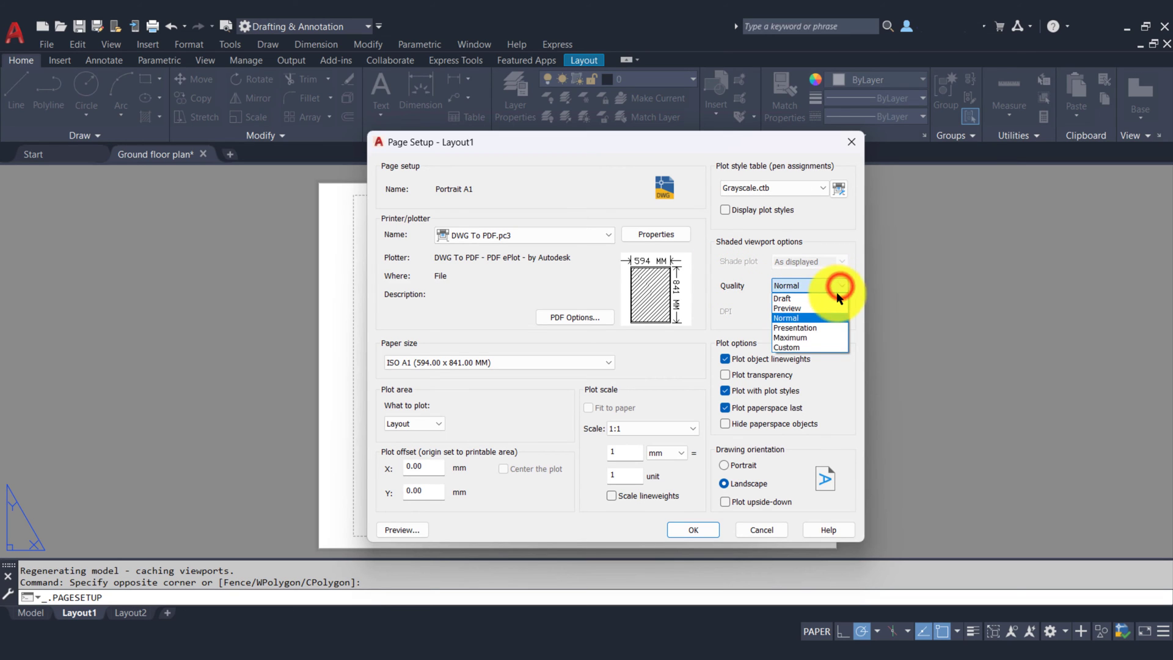
pyautogui.click(809, 316)
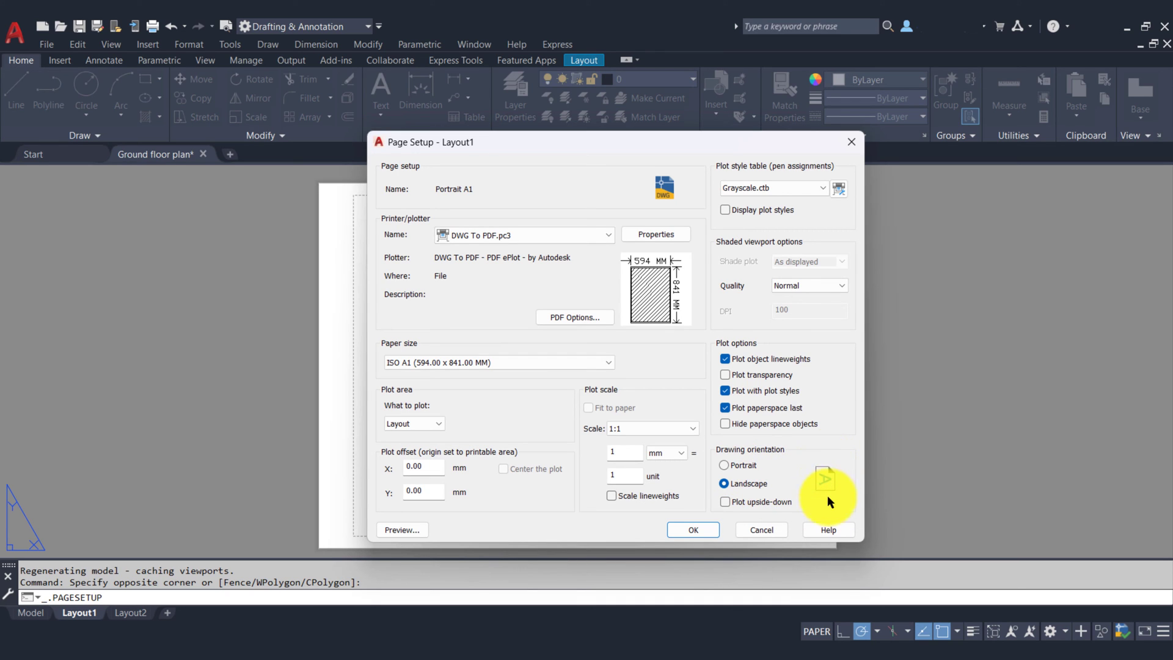
# Step: Set the drawing orientation to Portrait, toggling Plot upside-down on and back off
pyautogui.click(748, 467)
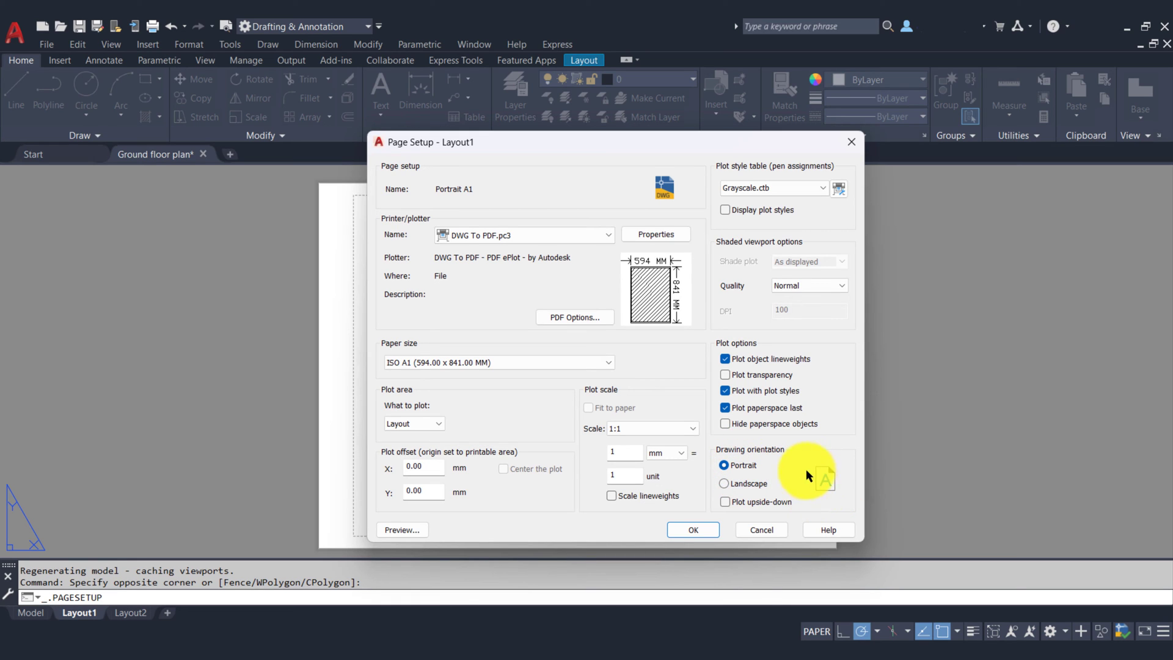
pyautogui.click(738, 502)
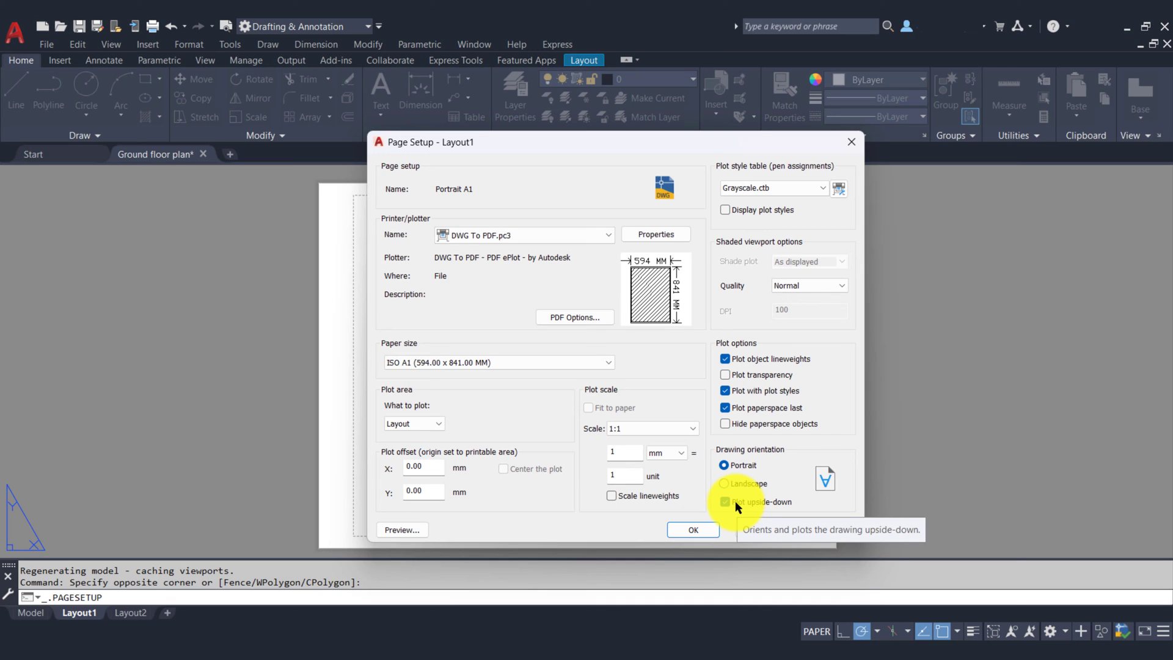
pyautogui.click(735, 500)
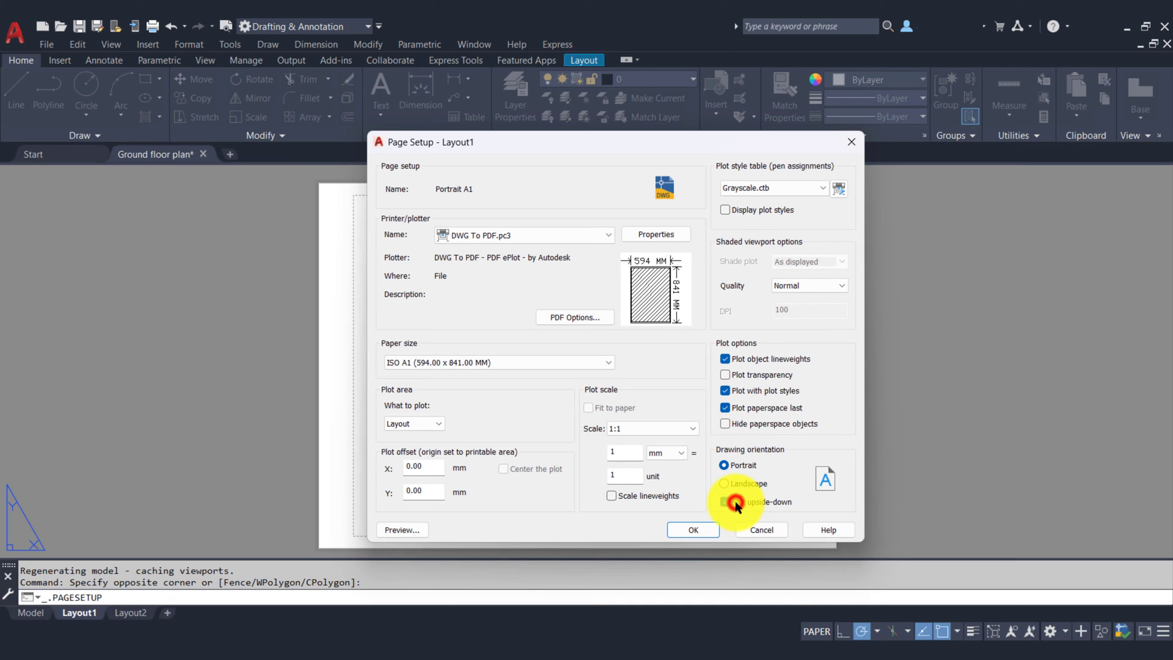
# Step: Preview the Portrait A1 plot and accept the page setup's settings
pyautogui.click(408, 529)
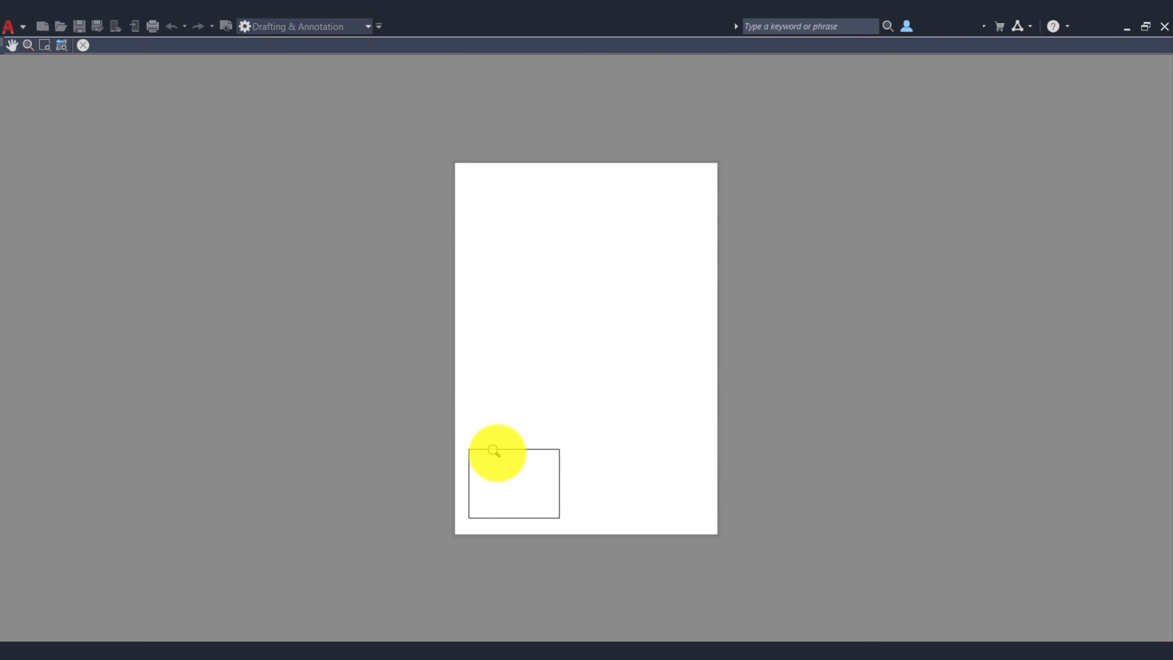
pyautogui.press('Escape')
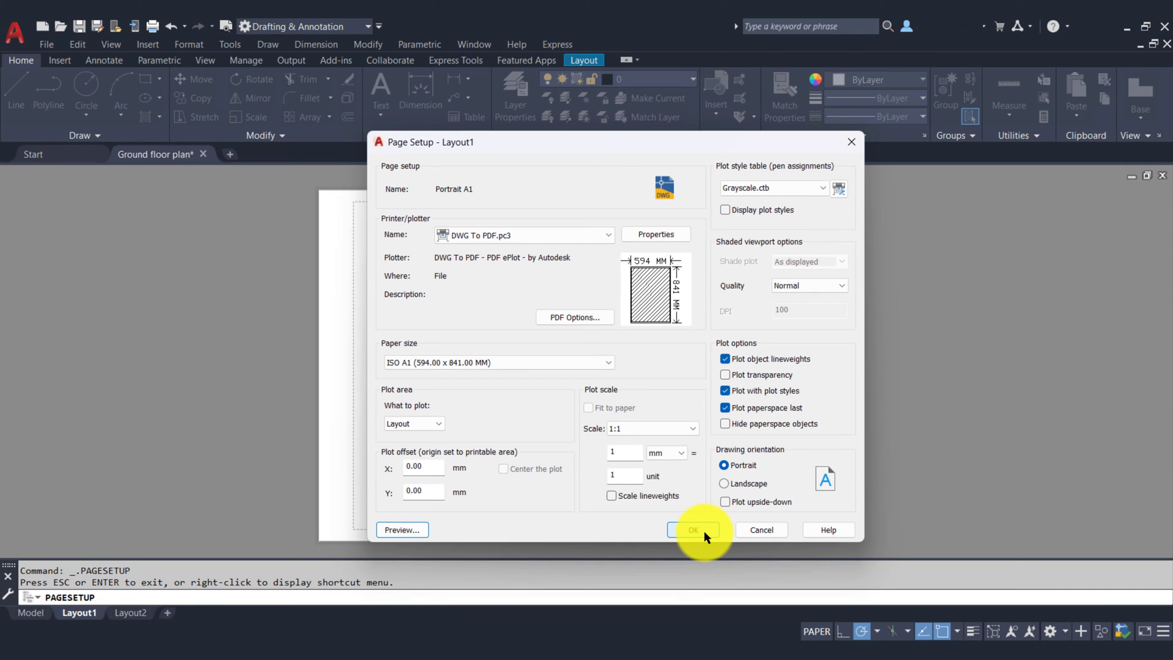
pyautogui.click(704, 530)
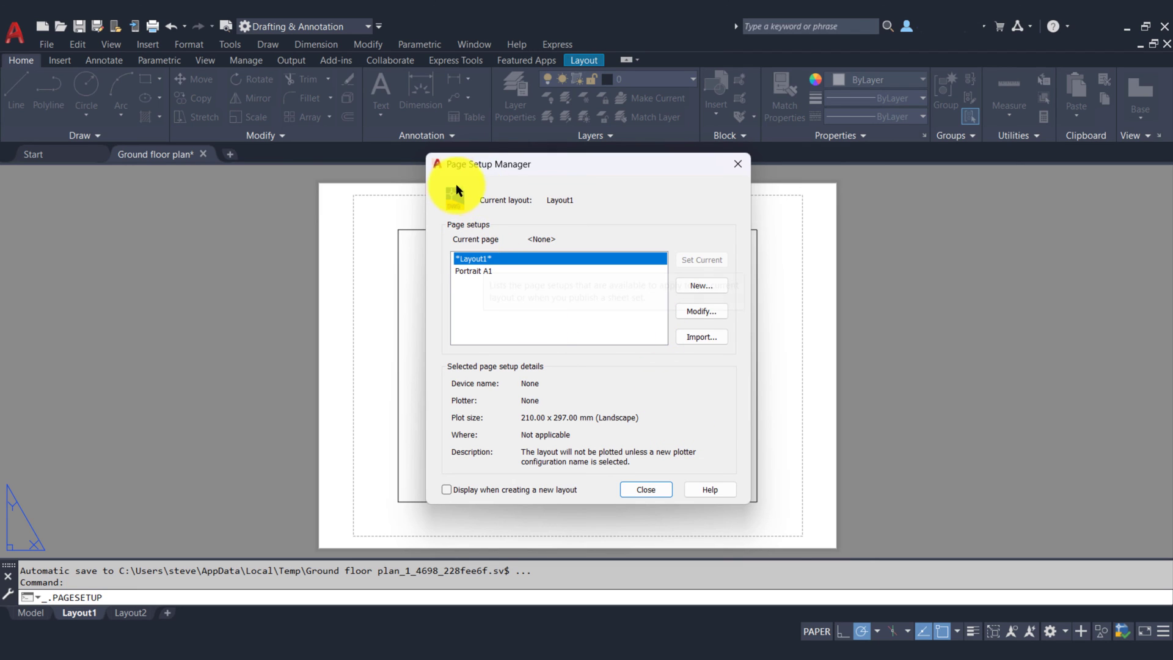
# Step: Make Portrait A1 the current page setup for Layout1 and close the page setup manager
pyautogui.click(489, 270)
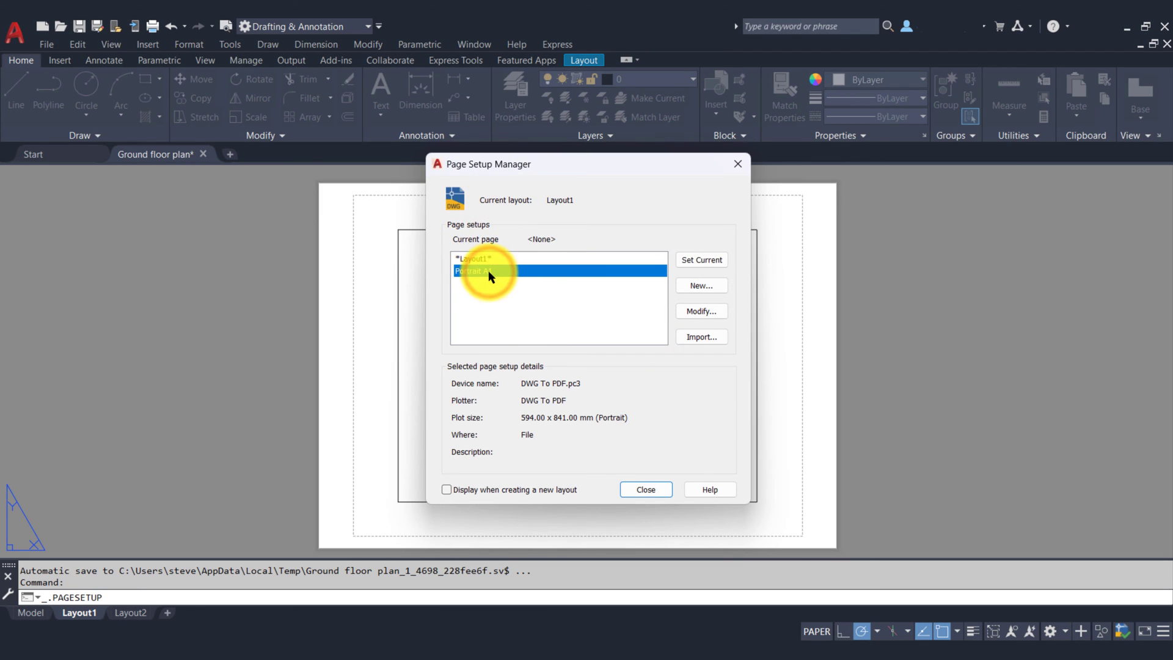
pyautogui.click(699, 260)
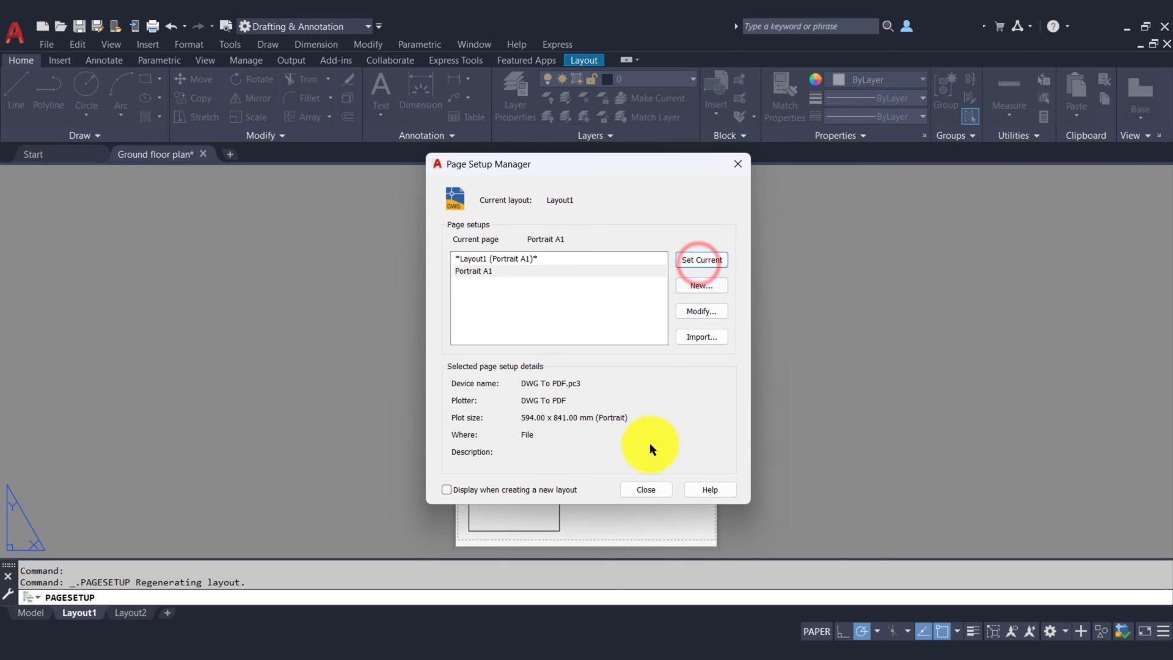
pyautogui.click(640, 489)
pyautogui.click(635, 490)
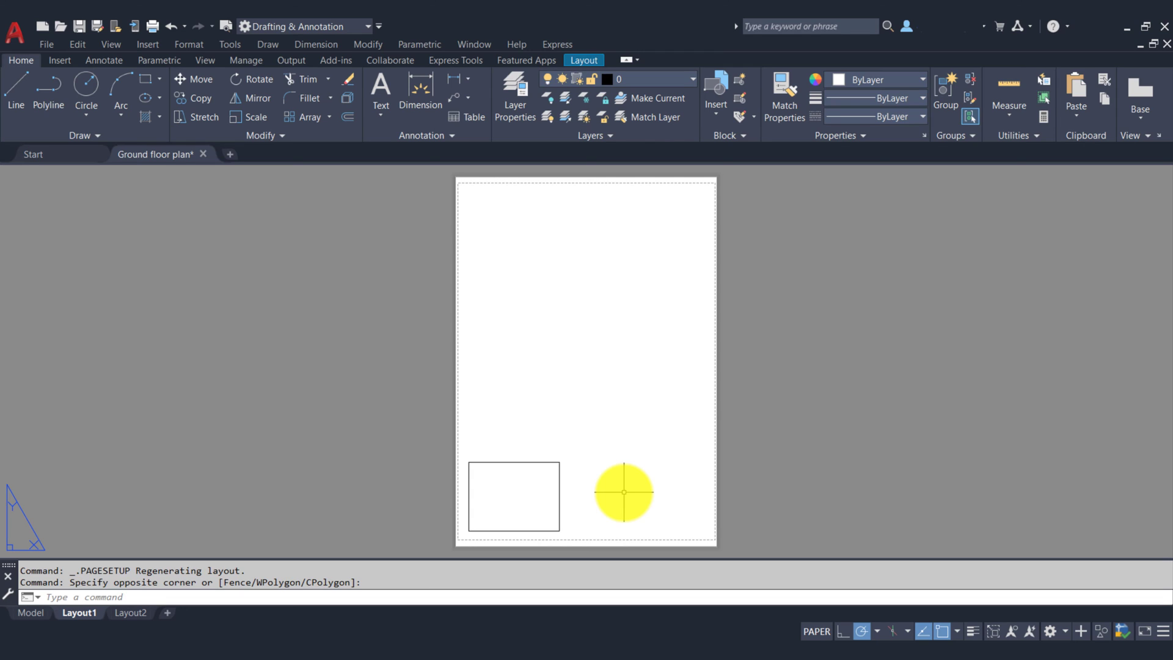
# Step: Erase the existing viewport near the lower-left corner of the sheet
pyautogui.click(572, 485)
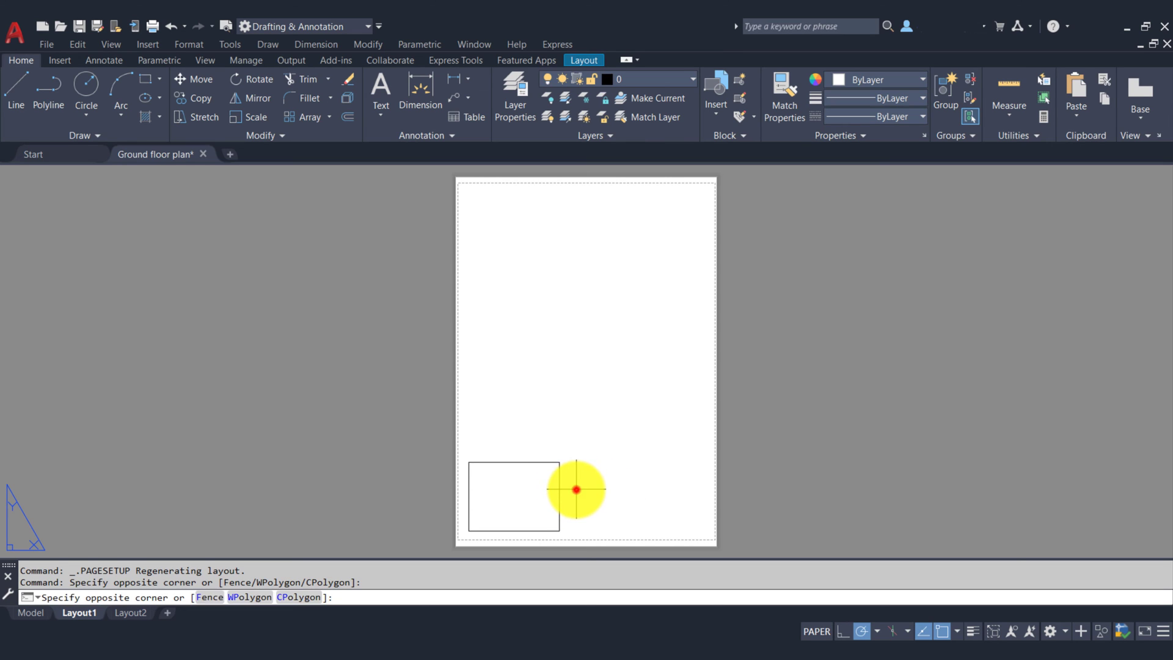
pyautogui.click(535, 466)
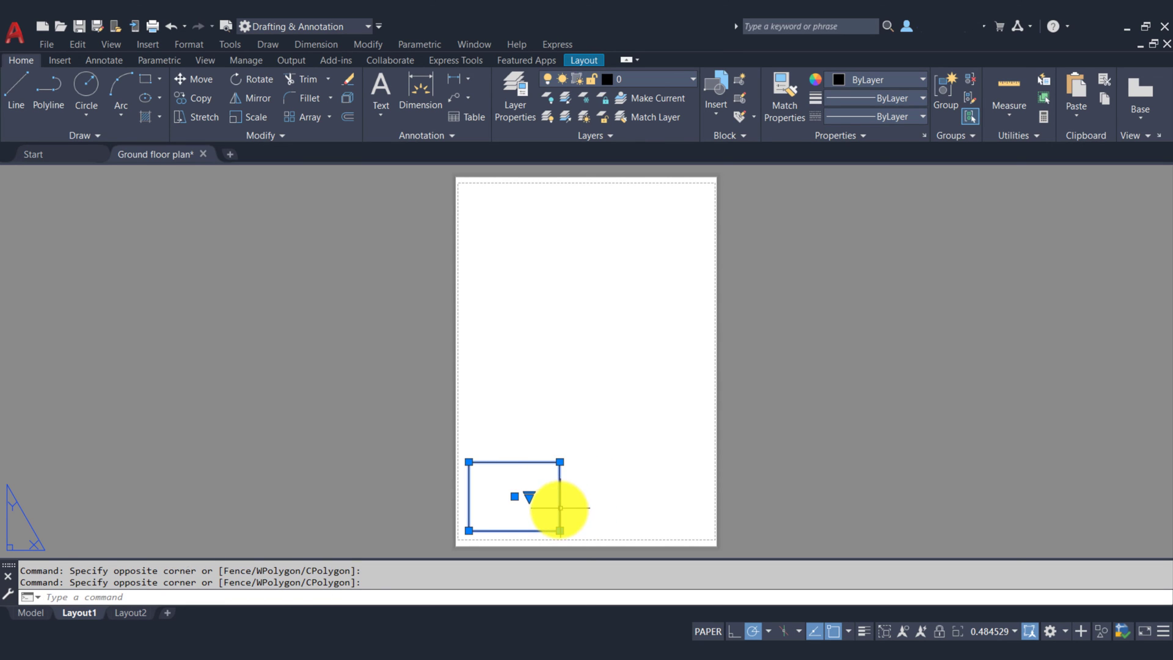
pyautogui.press('Delete')
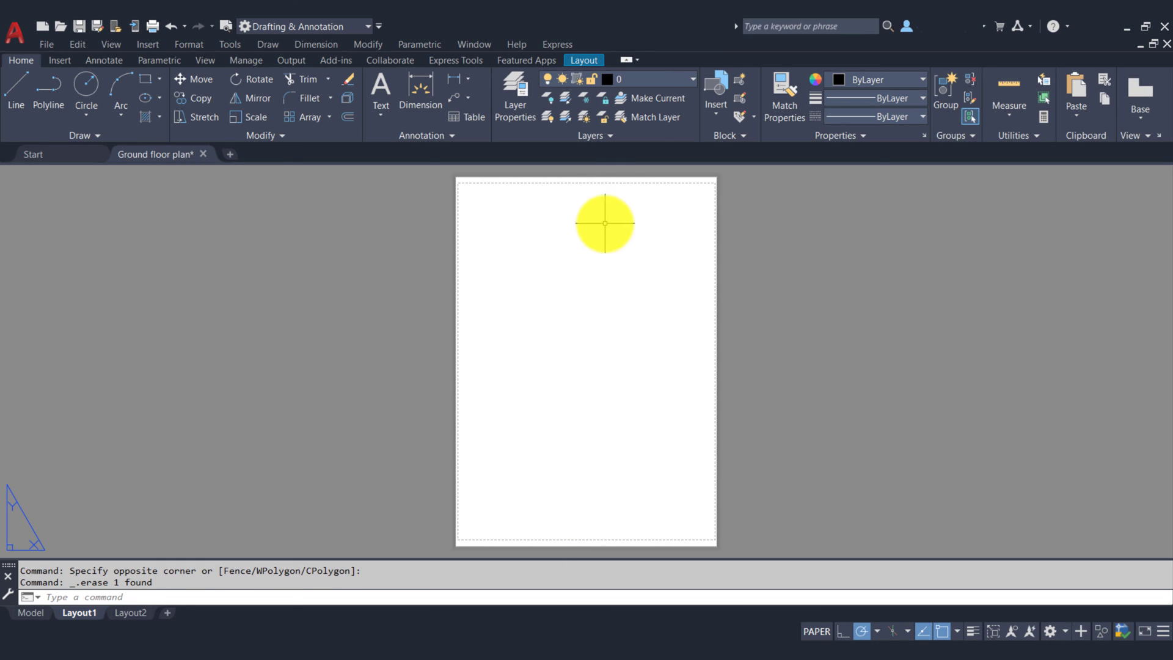
# Step: Create a new layer named _VP in the layer properties
pyautogui.click(661, 78)
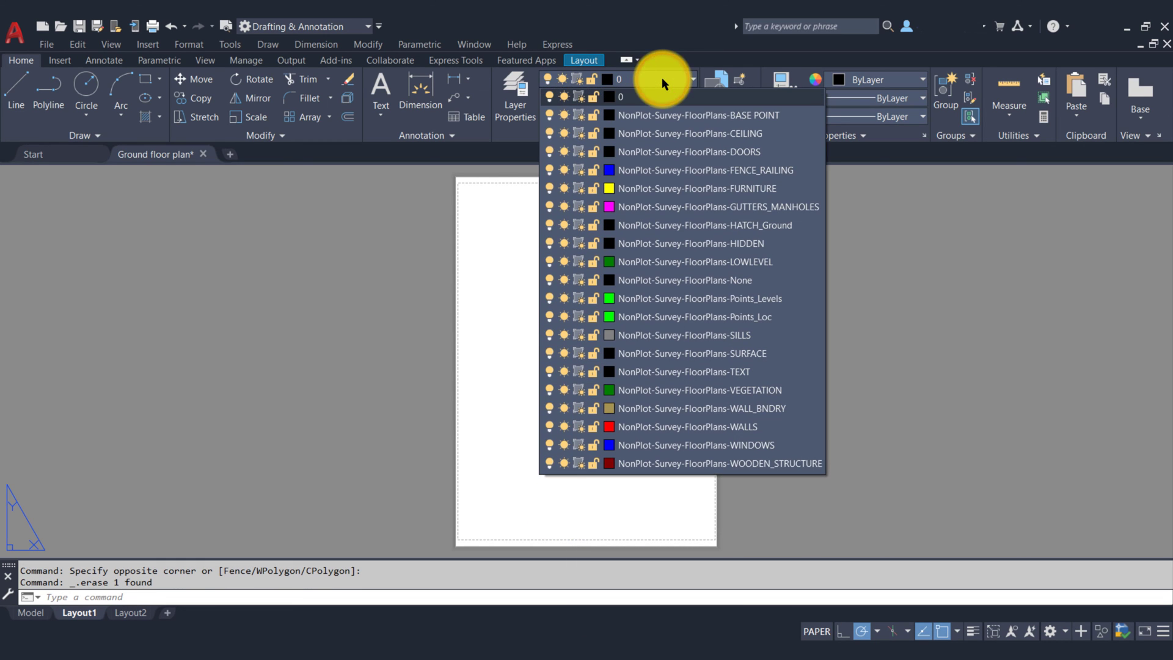
pyautogui.click(640, 74)
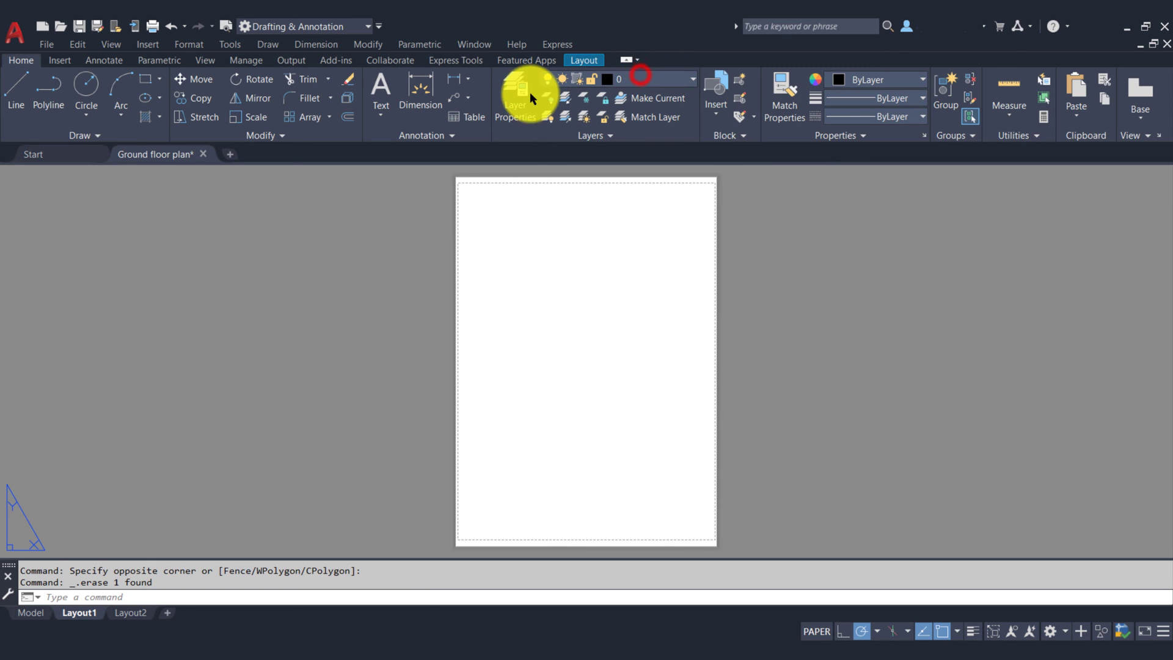
pyautogui.click(518, 105)
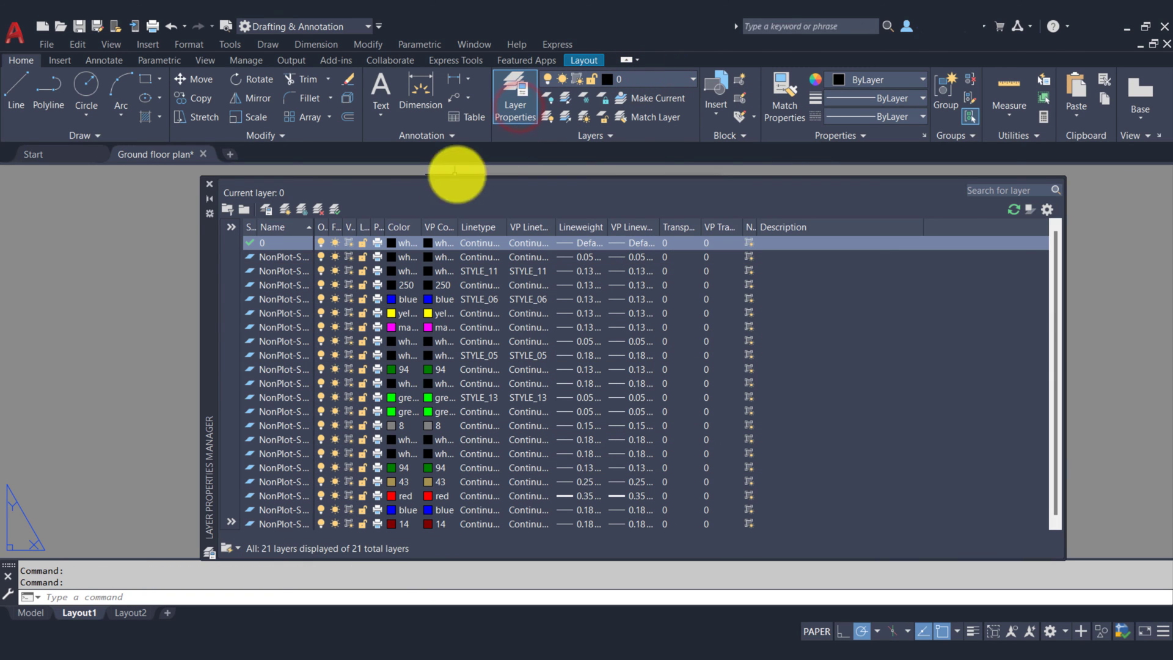
pyautogui.click(285, 207)
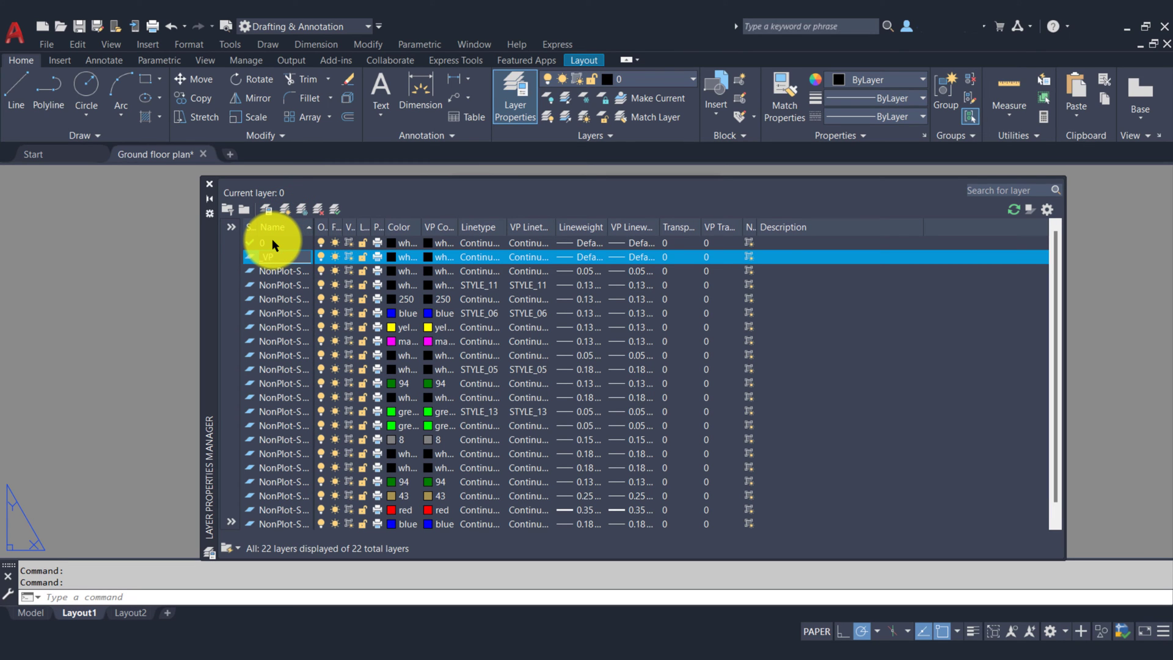
pyautogui.press('Return')
# Step: Set the colour of the _VP layer to magenta
pyautogui.click(396, 257)
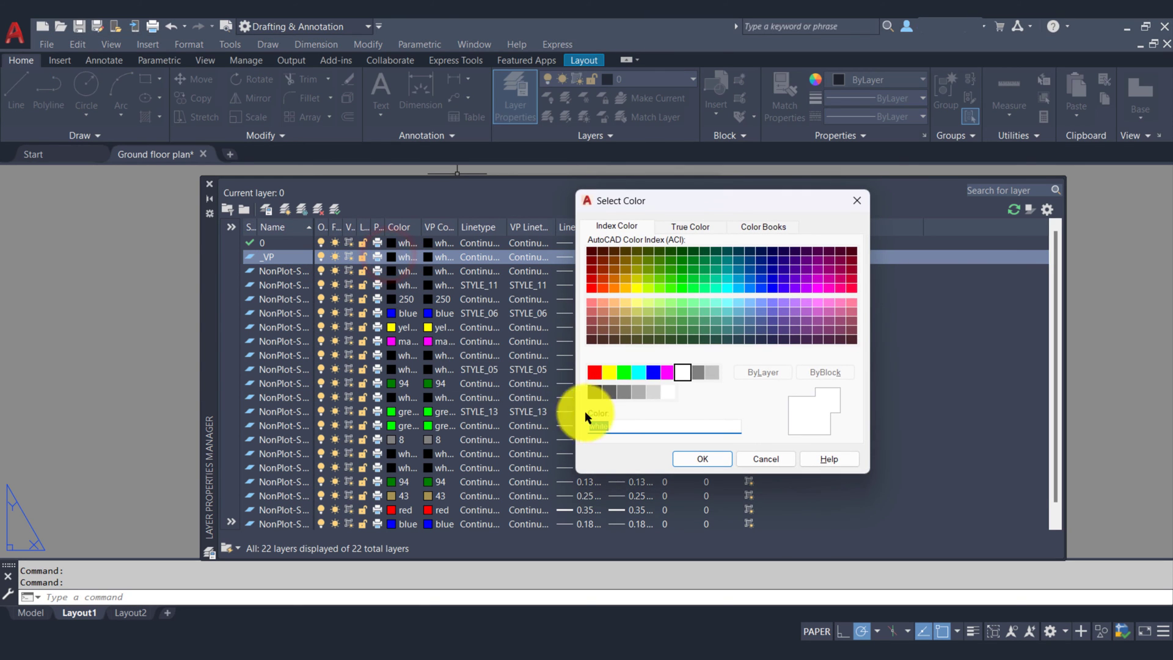
pyautogui.click(666, 372)
pyautogui.click(683, 460)
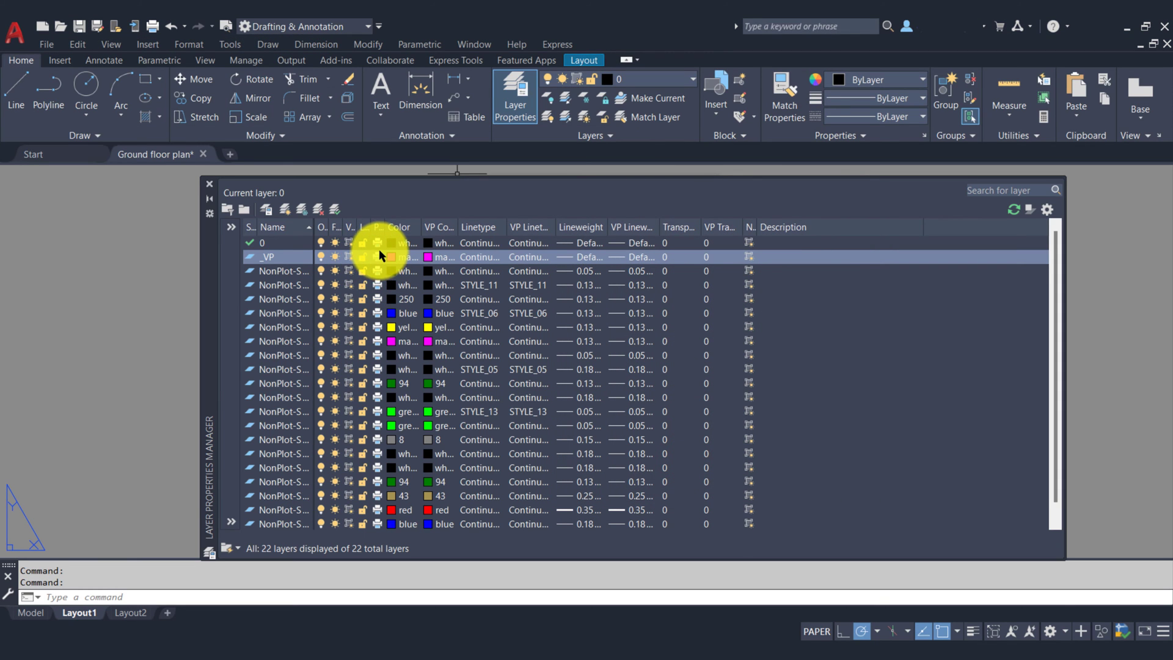
# Step: Turn off plotting for the _VP layer, make it the current layer, and close the layer manager
pyautogui.click(374, 257)
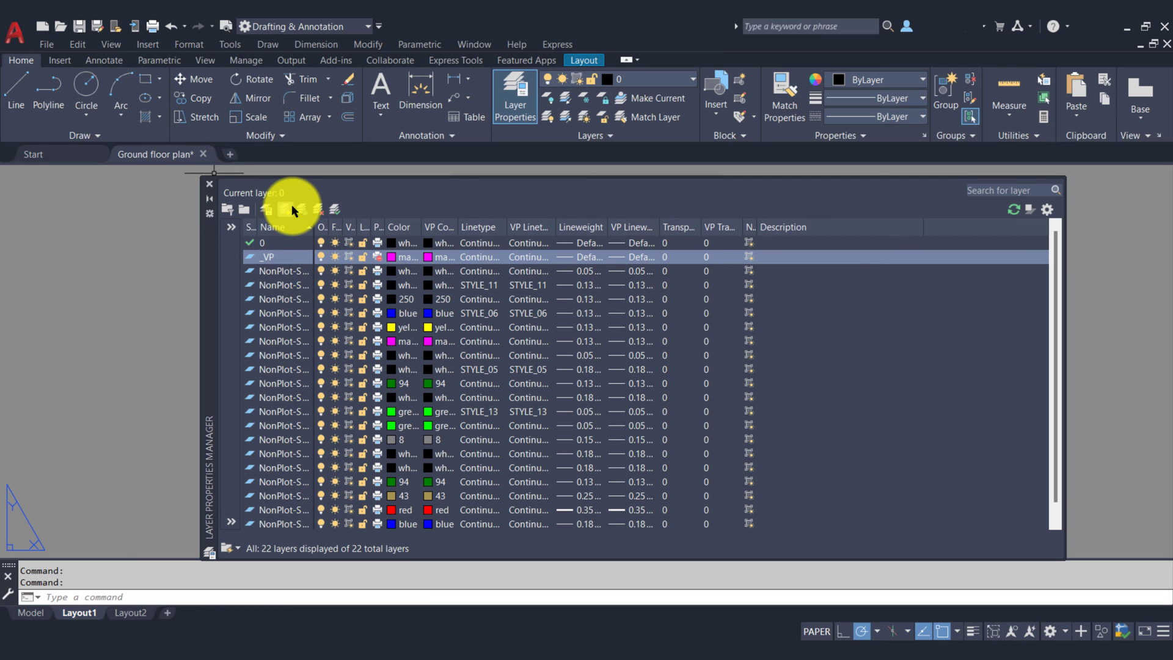
pyautogui.click(334, 209)
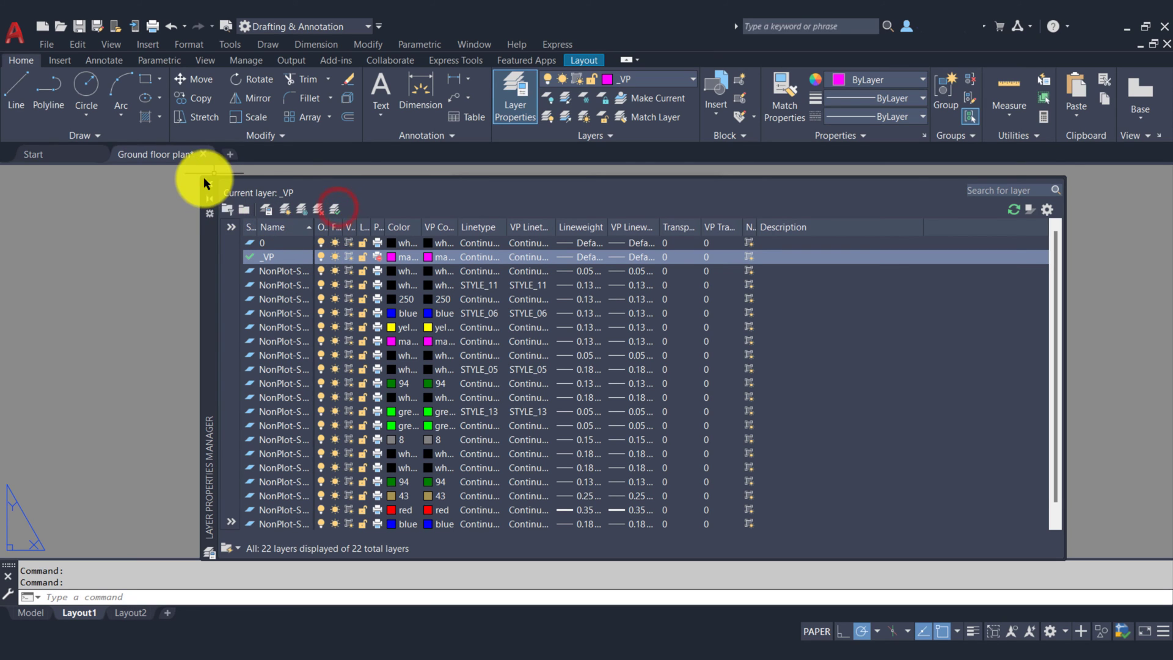
pyautogui.click(204, 178)
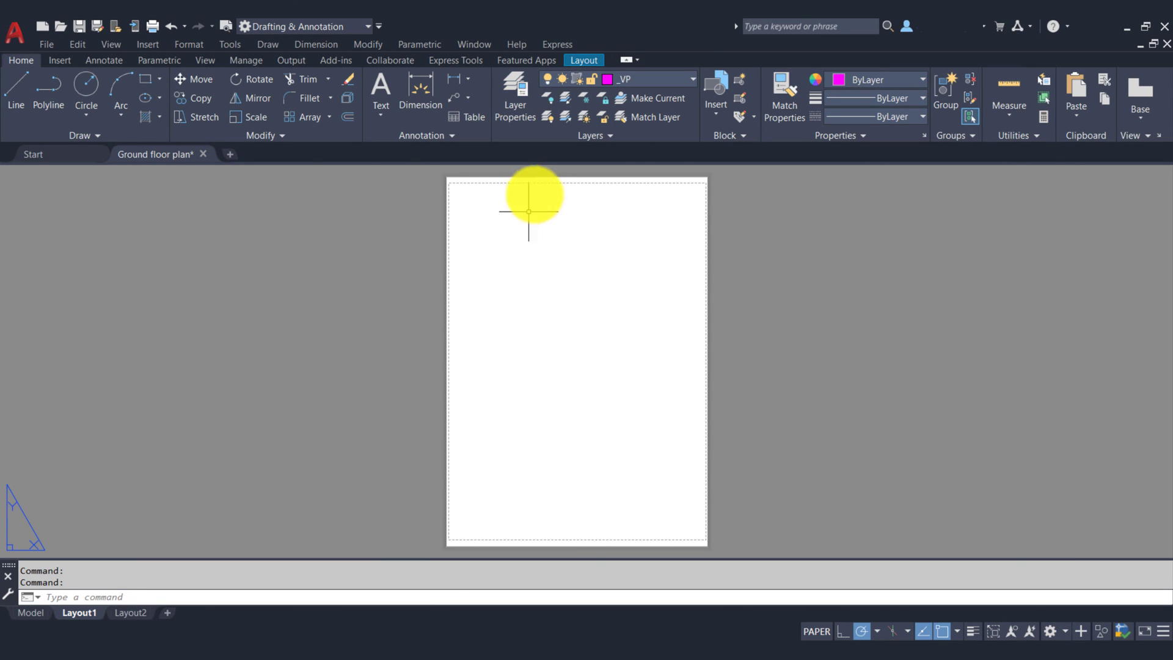
# Step: Create a rectangular layout viewport spanning most of the sheet, leaving a strip free along the sheet's lower edge
pyautogui.click(584, 61)
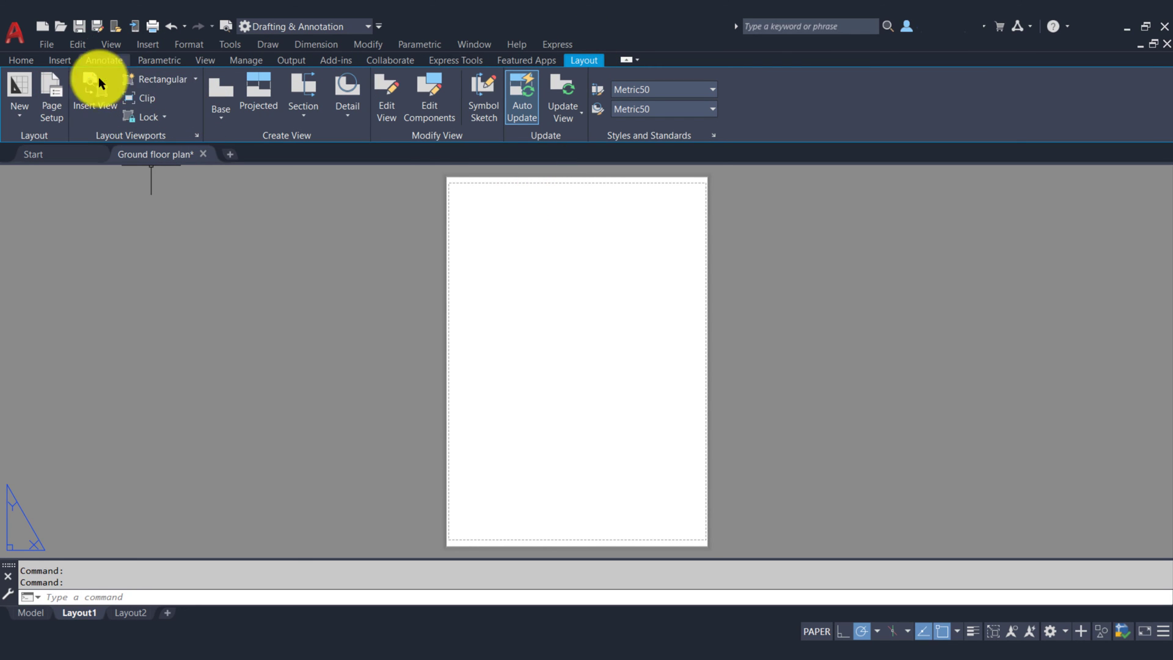
pyautogui.click(185, 78)
pyautogui.click(194, 82)
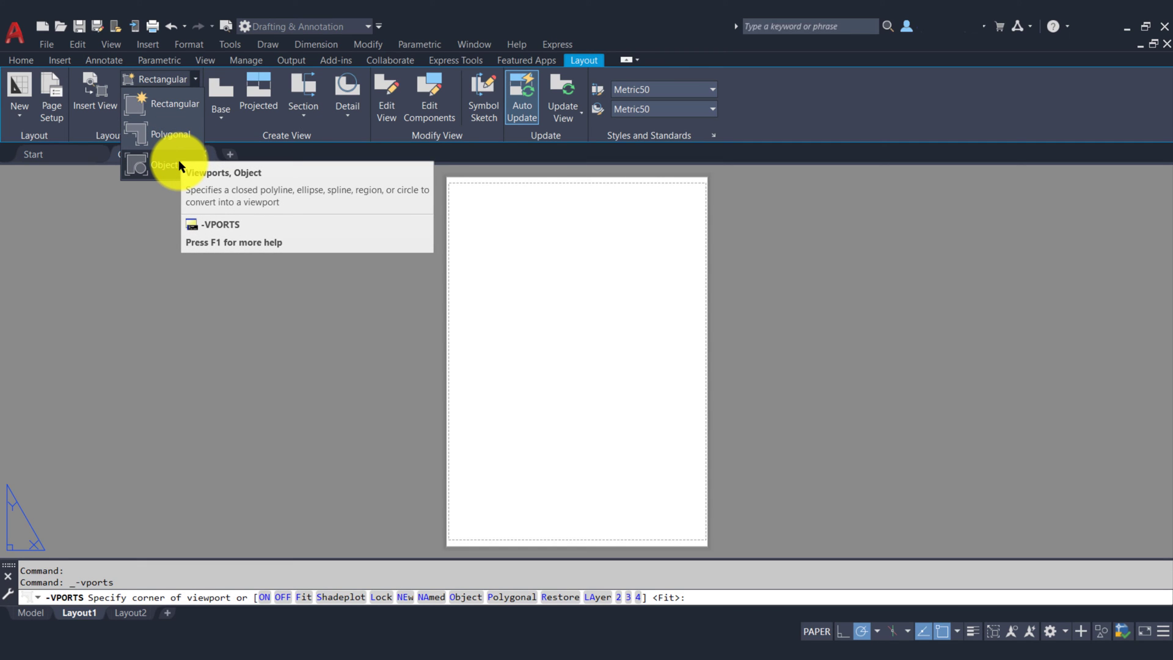
pyautogui.click(457, 188)
pyautogui.click(700, 494)
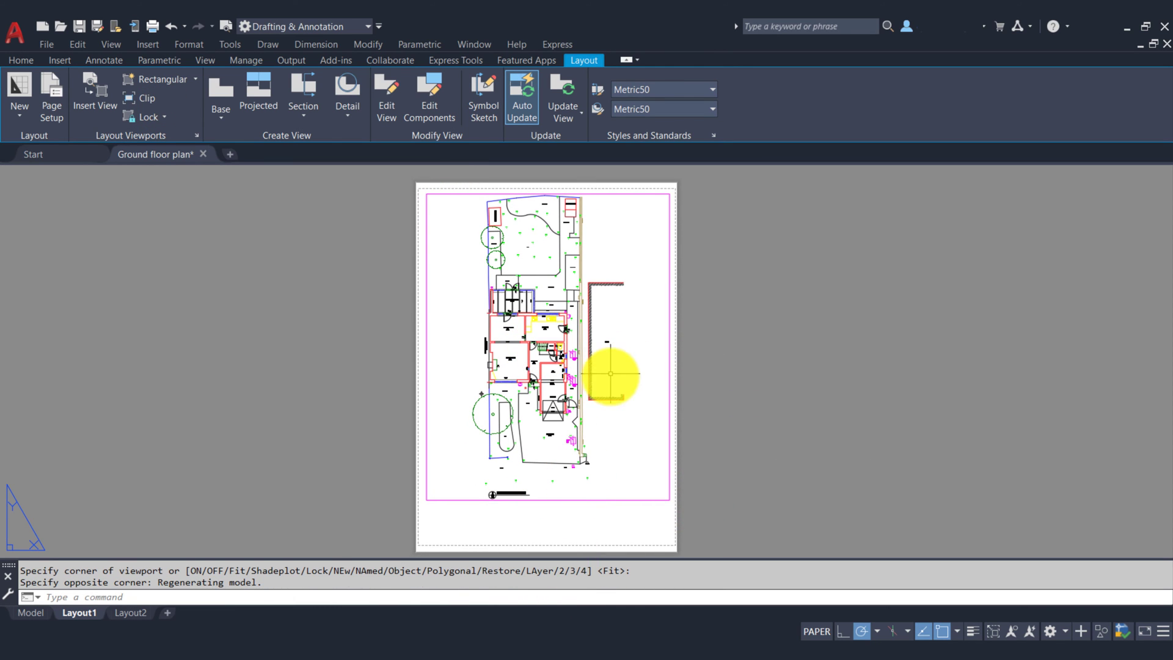
# Step: Try the new viewport at a scale of 1:100 and change it to 1:50
pyautogui.moveTo(580, 366); pyautogui.dragTo(554, 380, button='middle')
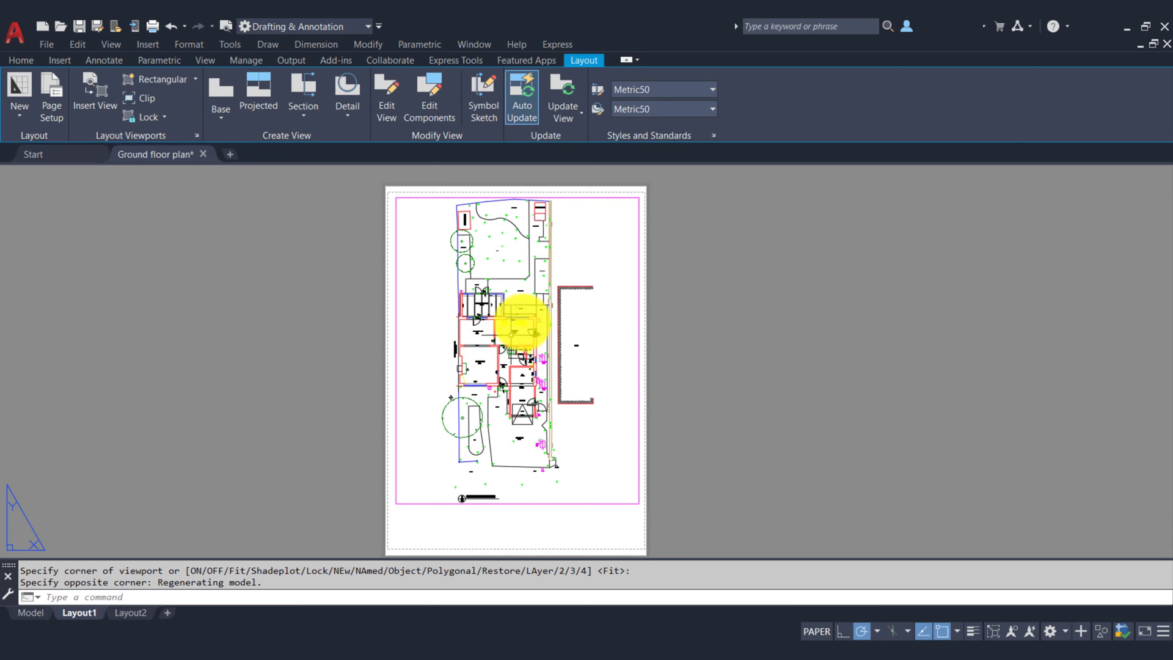
pyautogui.click(541, 513)
pyautogui.click(532, 493)
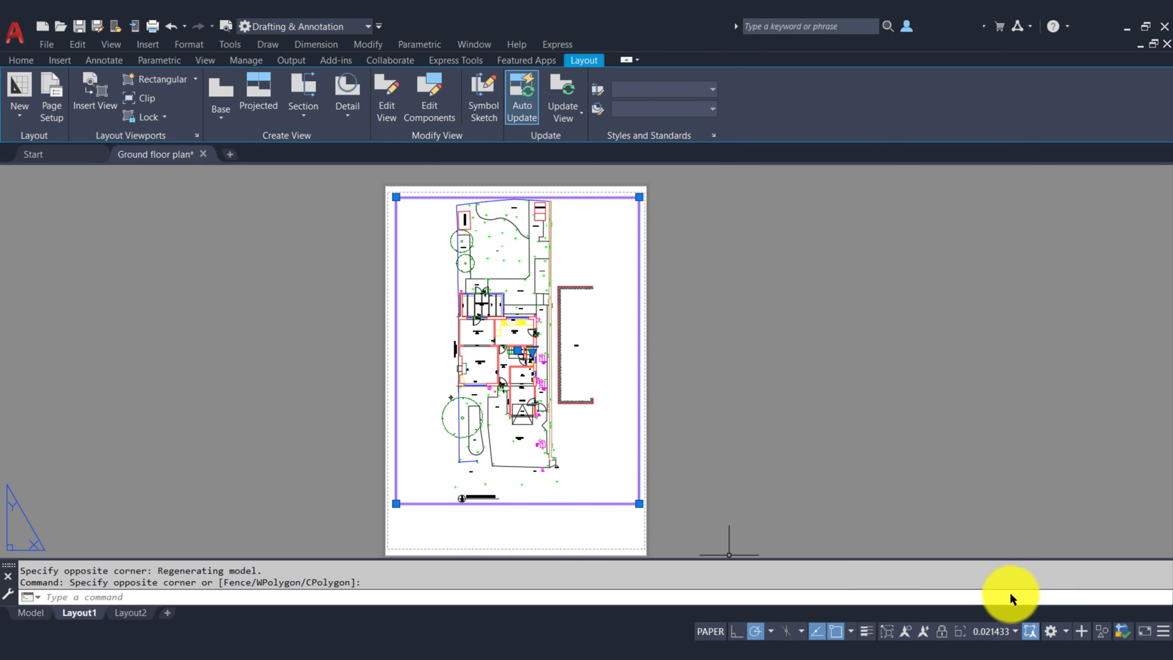
pyautogui.click(1012, 632)
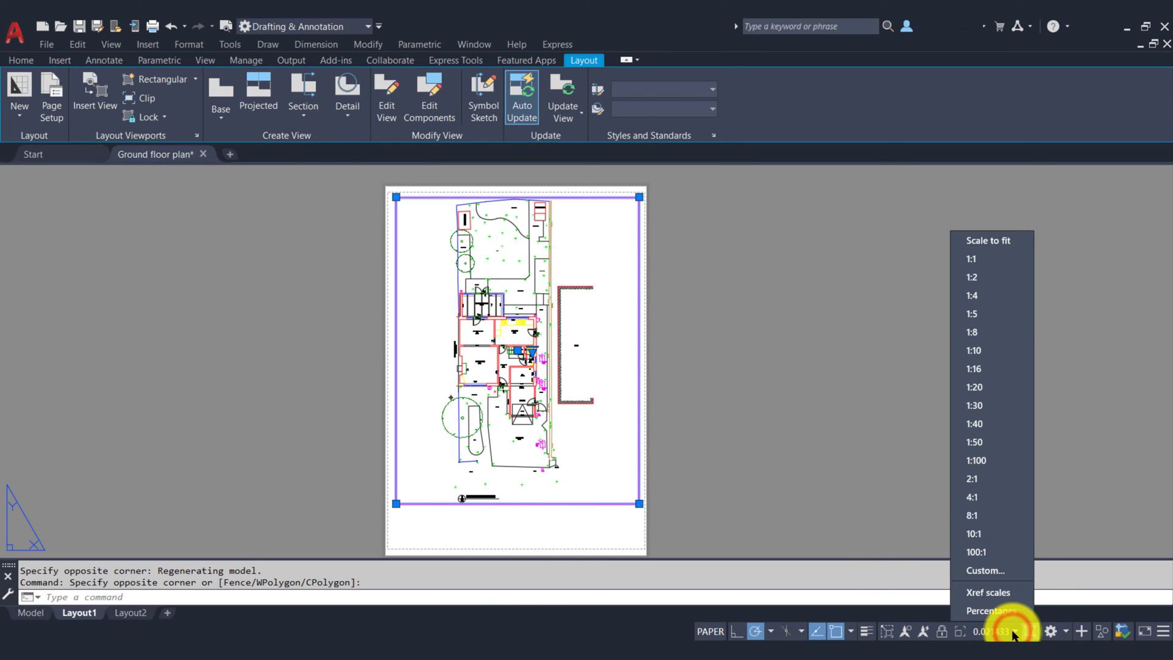
pyautogui.click(980, 466)
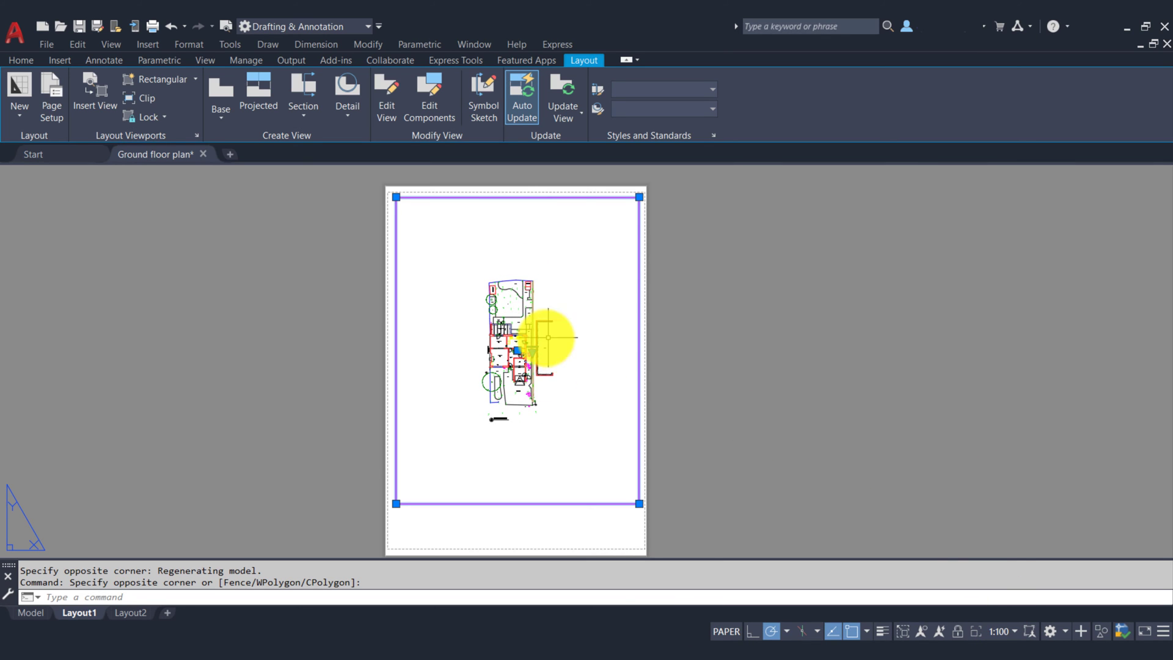
pyautogui.click(531, 352)
pyautogui.click(570, 518)
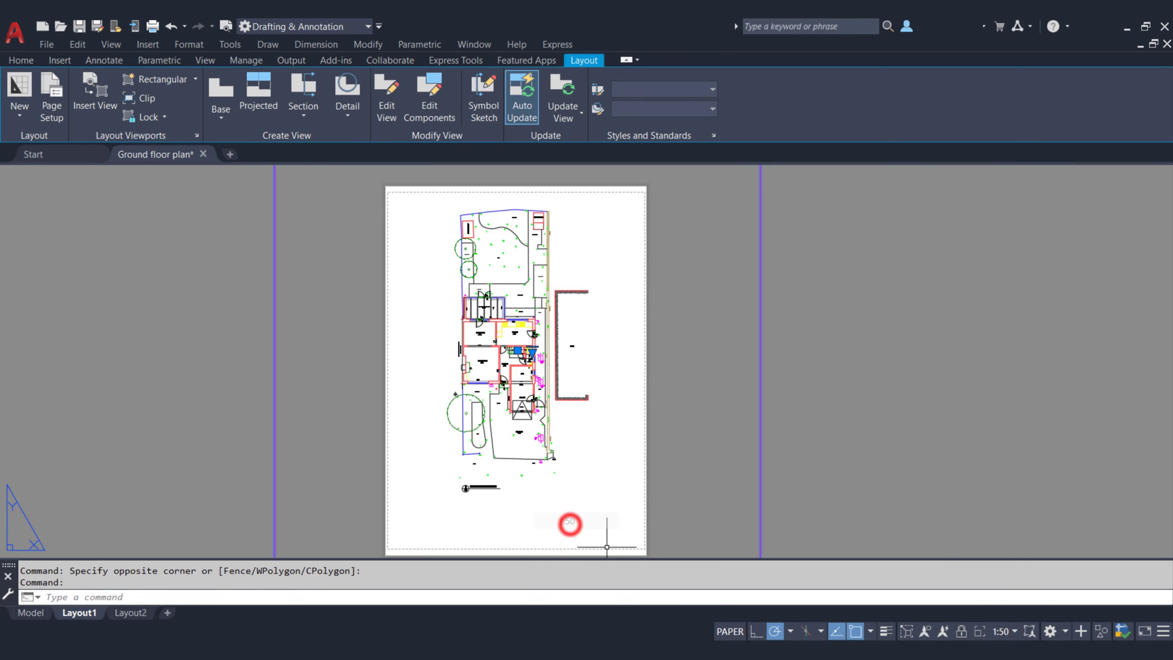
# Step: Stretch the viewport's upper-right corner inward onto the sheet, just above and beside the floor plan
pyautogui.scroll(-3, 722, 436)
pyautogui.scroll(1, 697, 421)
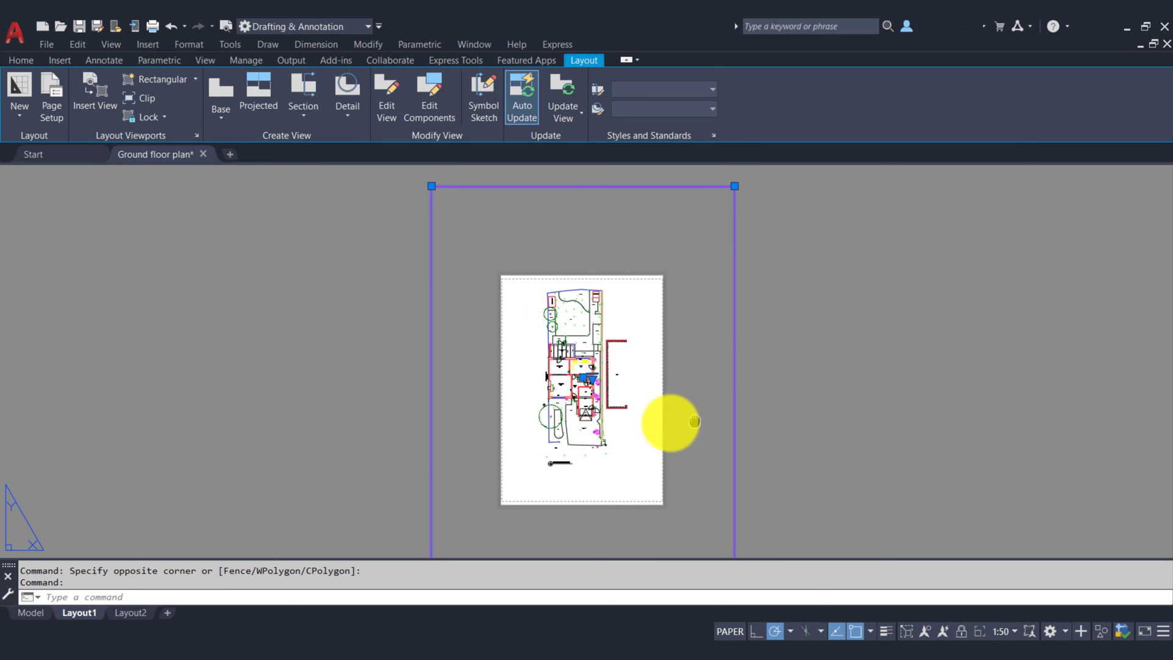
pyautogui.moveTo(697, 420); pyautogui.dragTo(610, 393, button='middle')
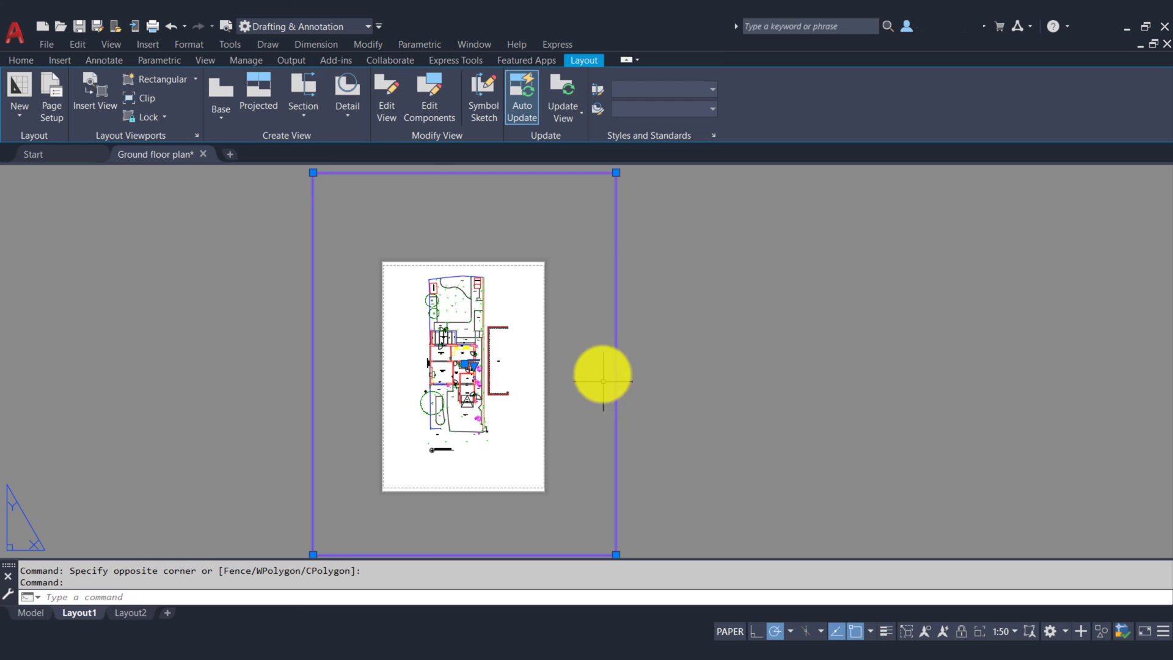
pyautogui.click(616, 173)
pyautogui.scroll(4, 570, 232)
pyautogui.scroll(-2, 525, 275)
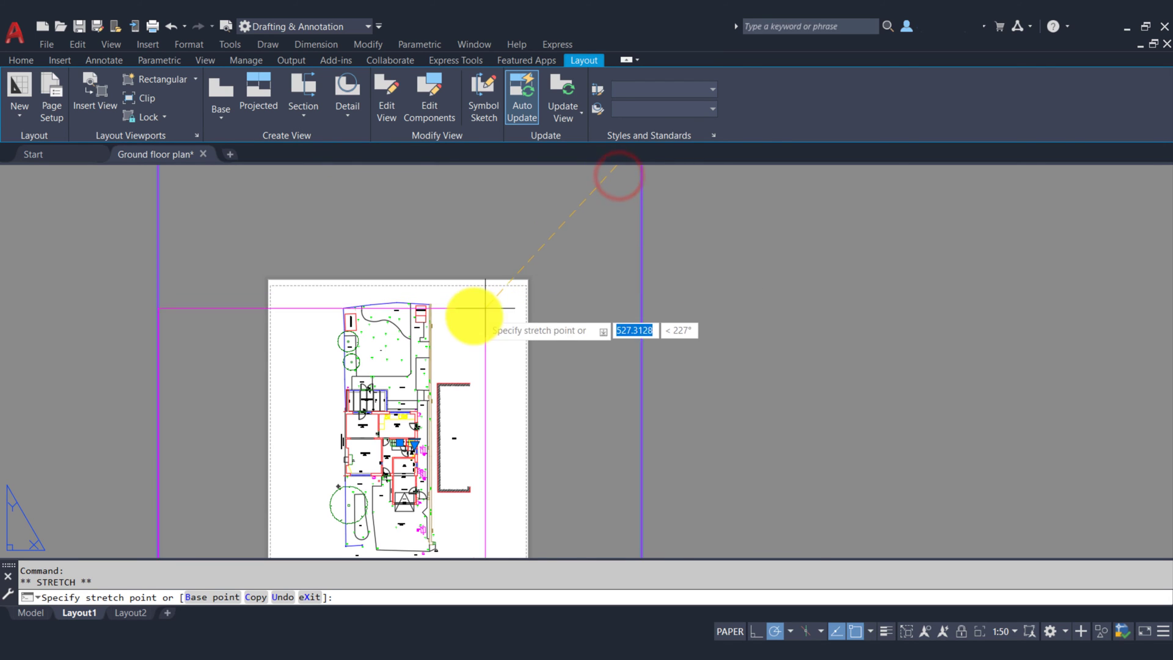
pyautogui.click(470, 296)
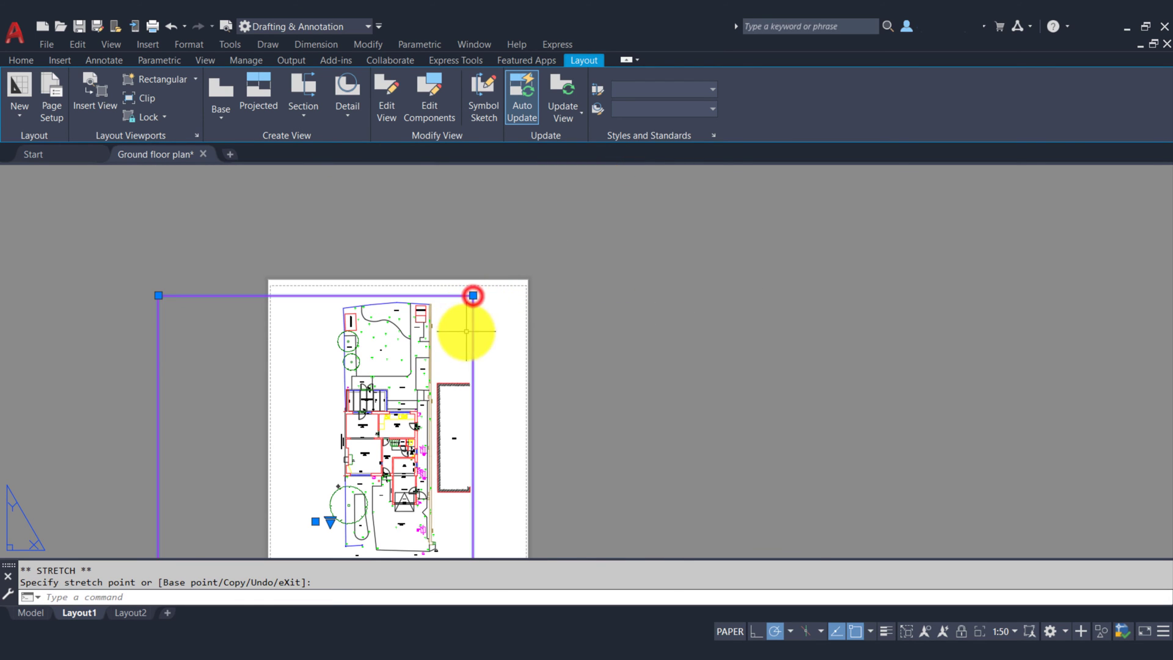
# Step: Stretch the viewport's lower-left corner inward to just outside the plan and its scale bar, and deselect the viewport
pyautogui.scroll(-2, 427, 385)
pyautogui.click(403, 493)
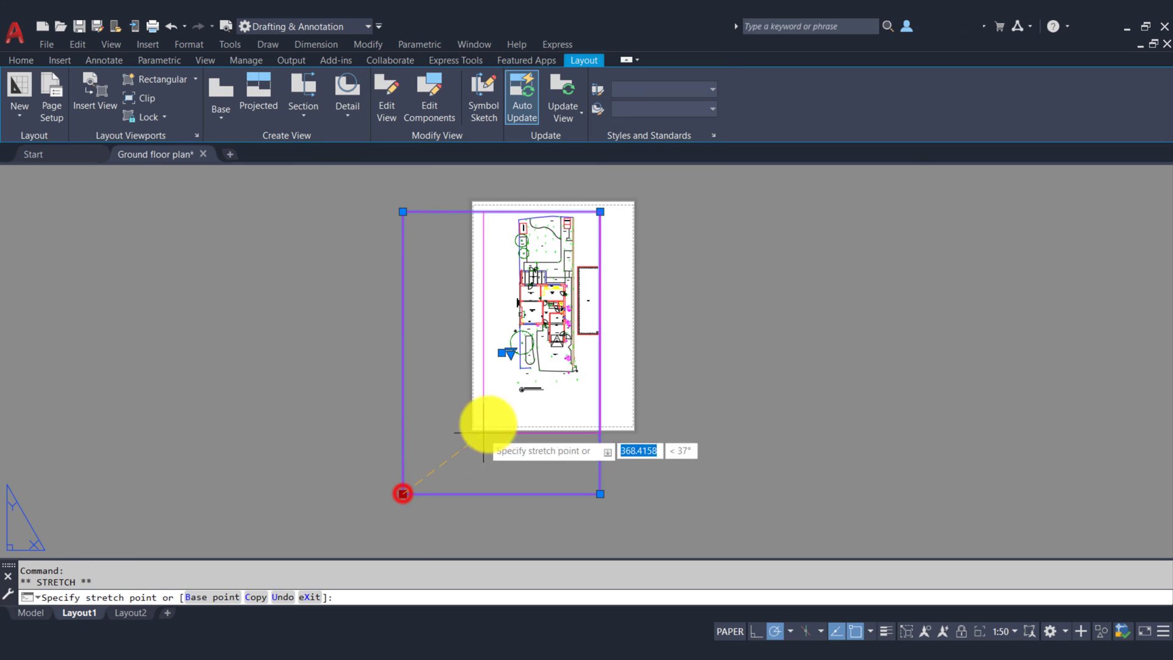
pyautogui.click(506, 395)
pyautogui.scroll(2, 574, 391)
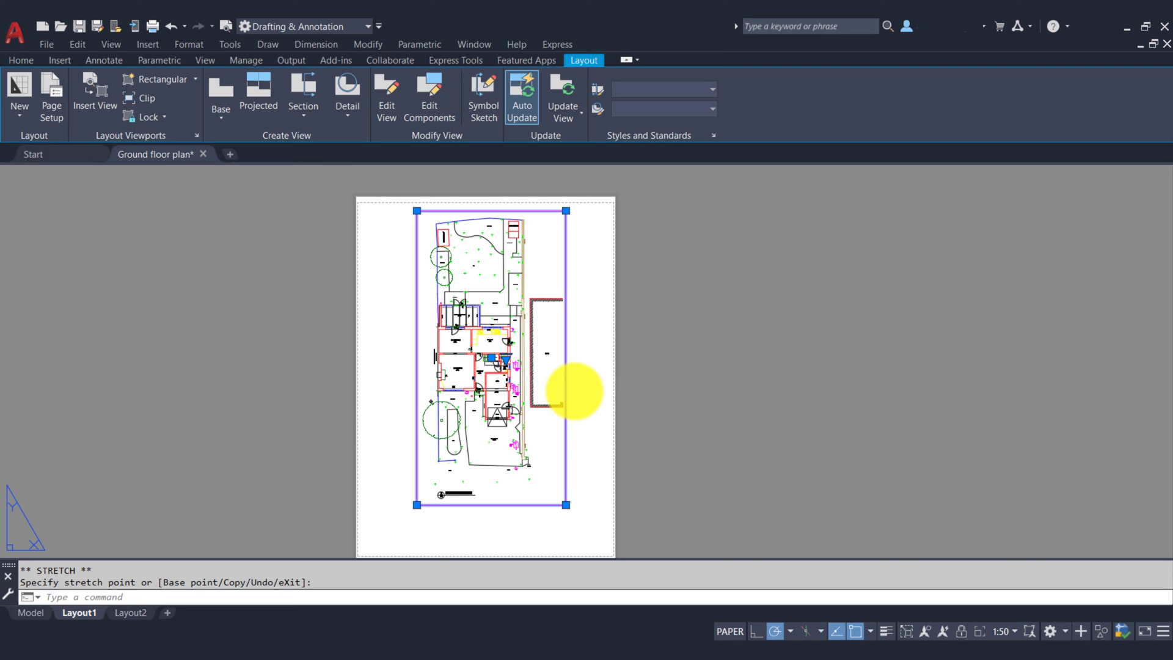
pyautogui.press('Escape')
pyautogui.click(677, 388)
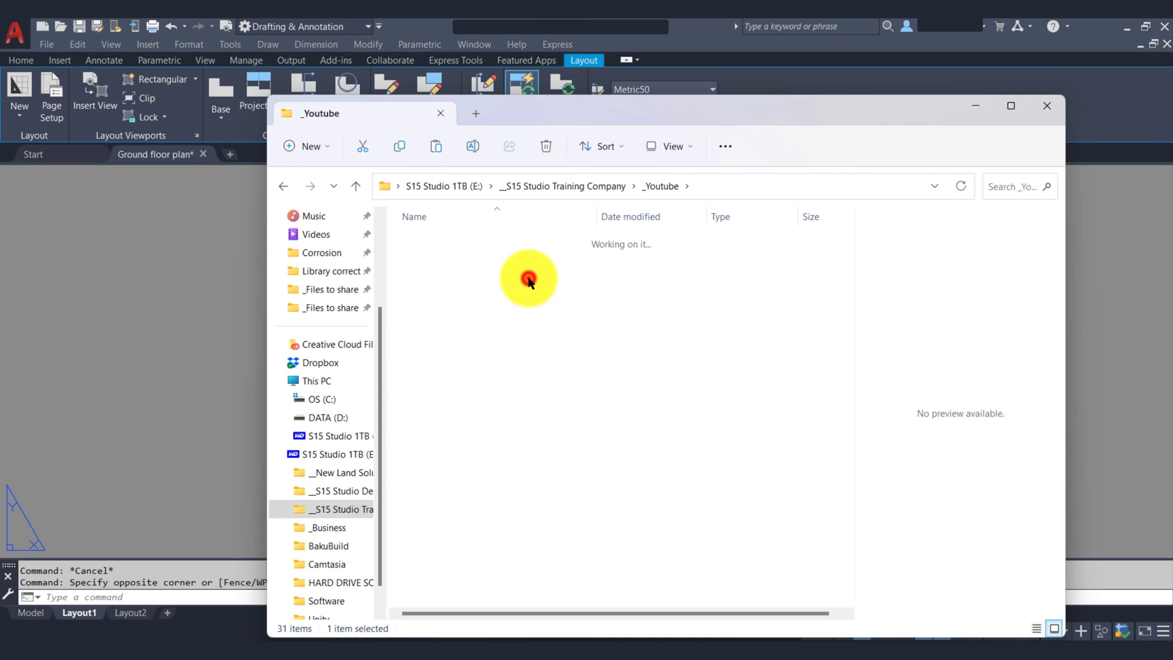
# Step: Open the Titleblock drawing from the folder CAD Setting up sheet for print
pyautogui.doubleClick(529, 280)
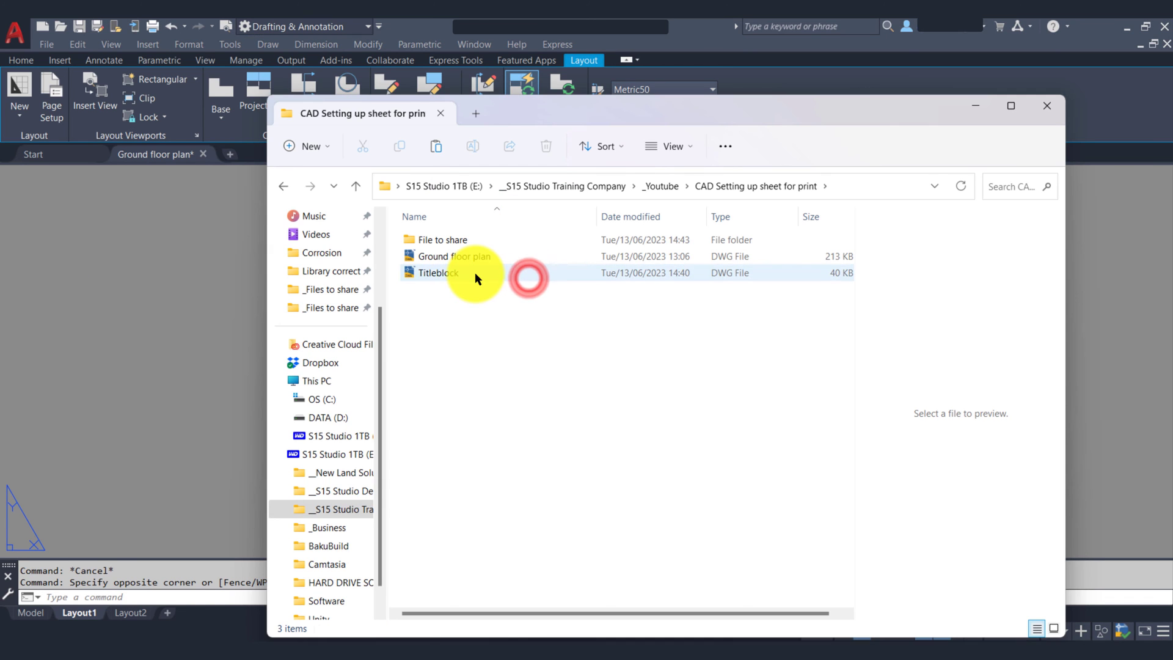
pyautogui.click(475, 274)
pyautogui.doubleClick(475, 274)
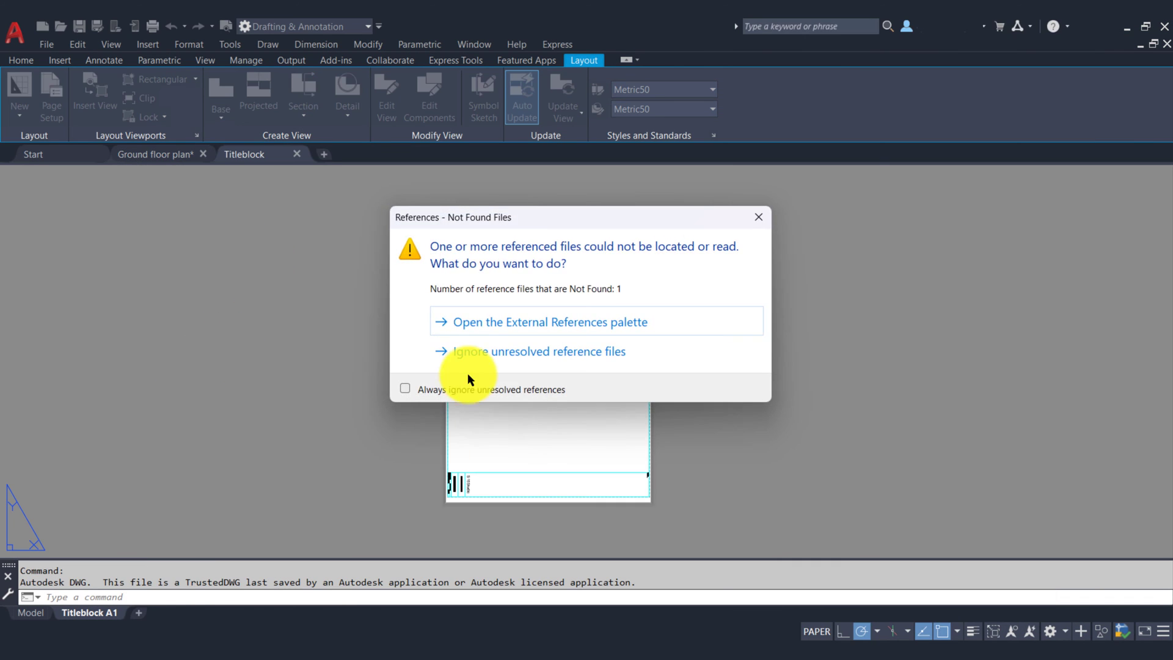
# Step: Ignore the unresolved references, copy the title block, and paste it into Layout1 of the Ground floor plan drawing
pyautogui.click(490, 357)
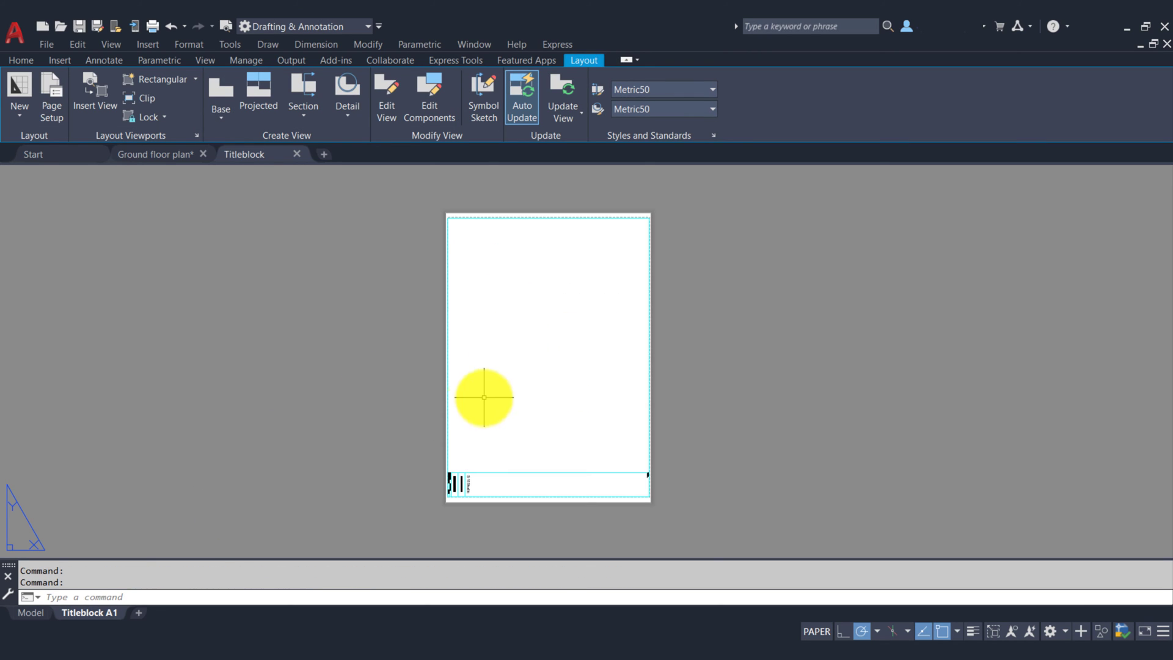
pyautogui.click(530, 471)
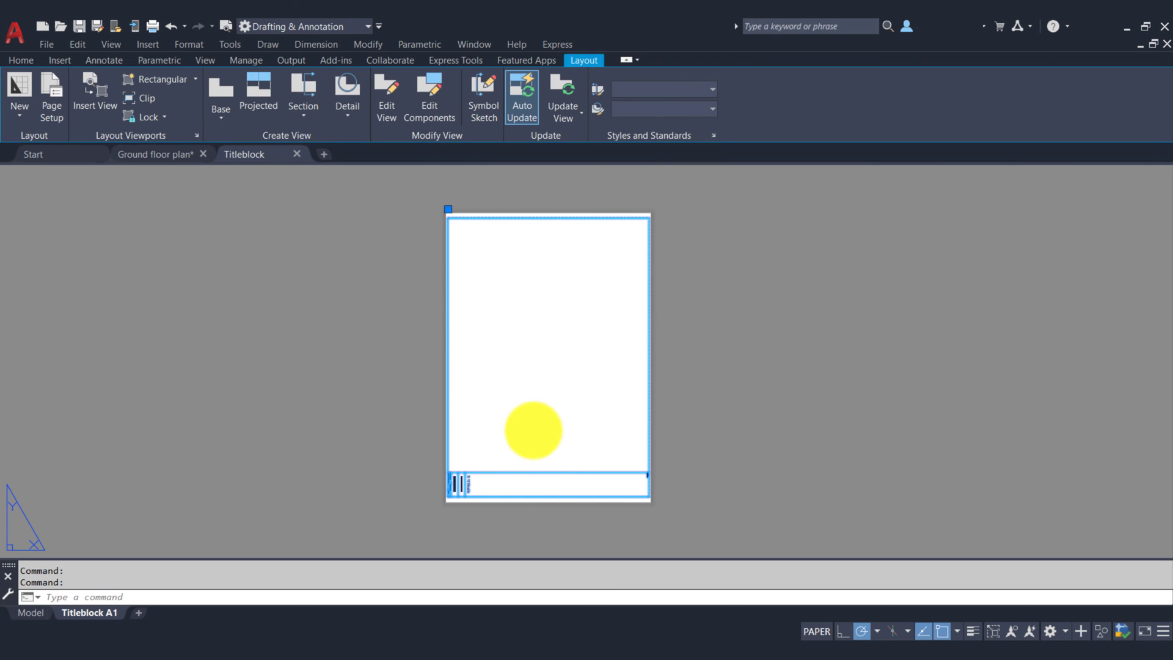
pyautogui.hotkey('ctrl', 'c')
pyautogui.click(160, 153)
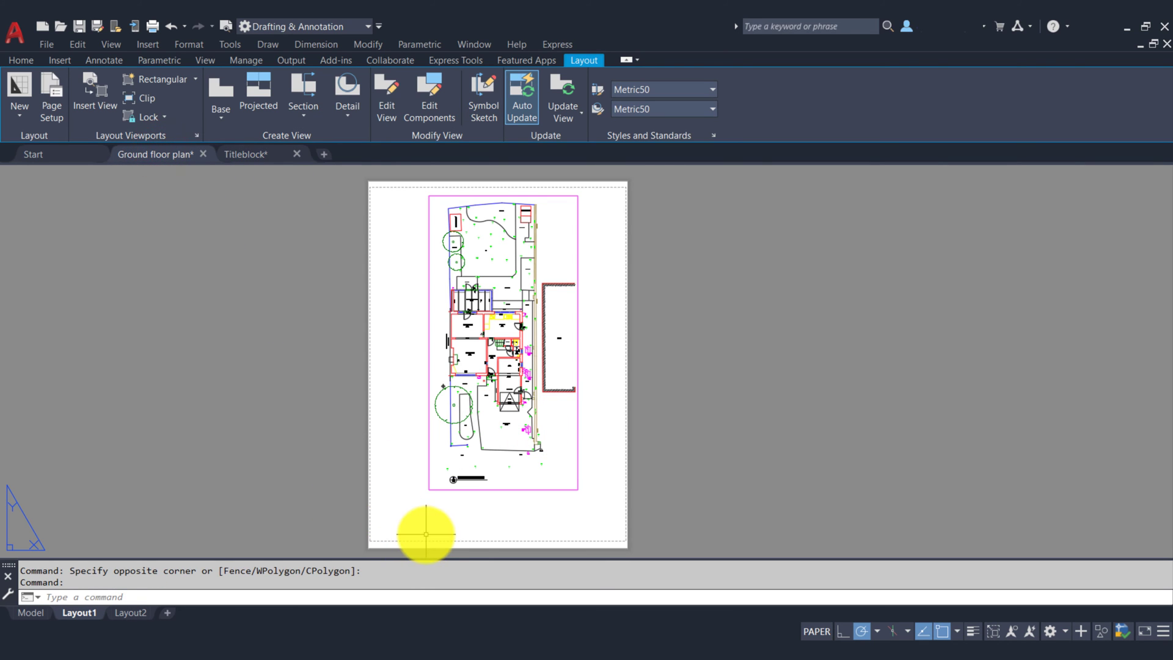
pyautogui.hotkey('ctrl', 'v')
pyautogui.moveTo(426, 532); pyautogui.dragTo(535, 450, button='middle')
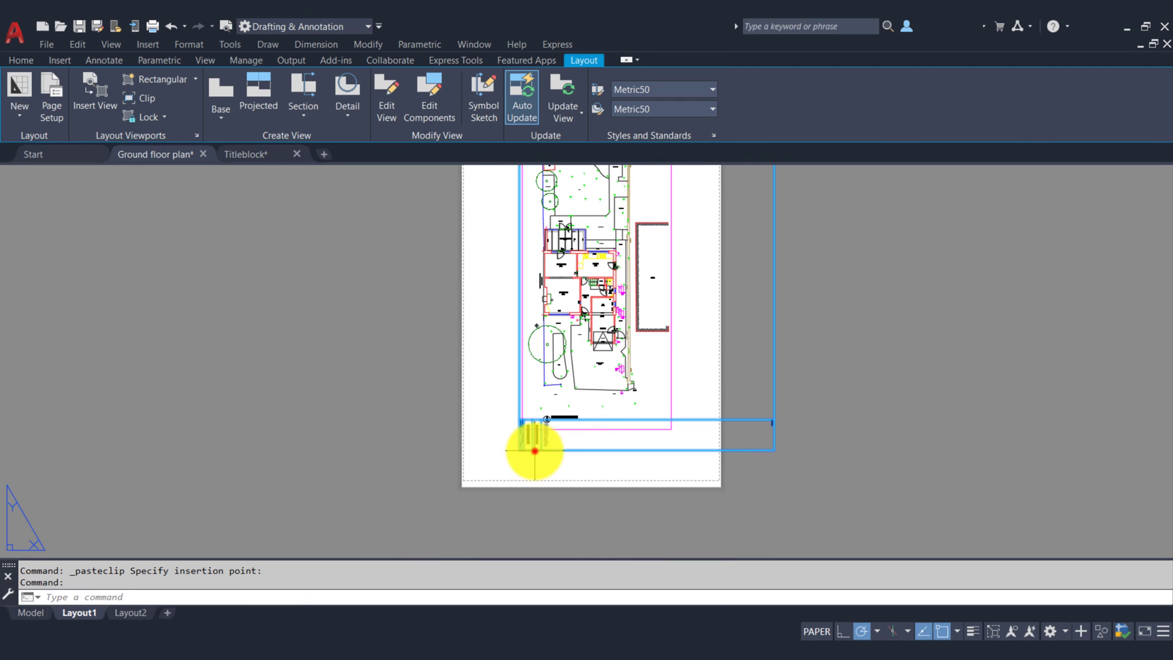
# Step: Move the pasted title block by its lower-left corner to just inside the lower-left corner of the sheet's dashed printable area
pyautogui.write('m')
pyautogui.press('Return')
pyautogui.scroll(5, 501, 445)
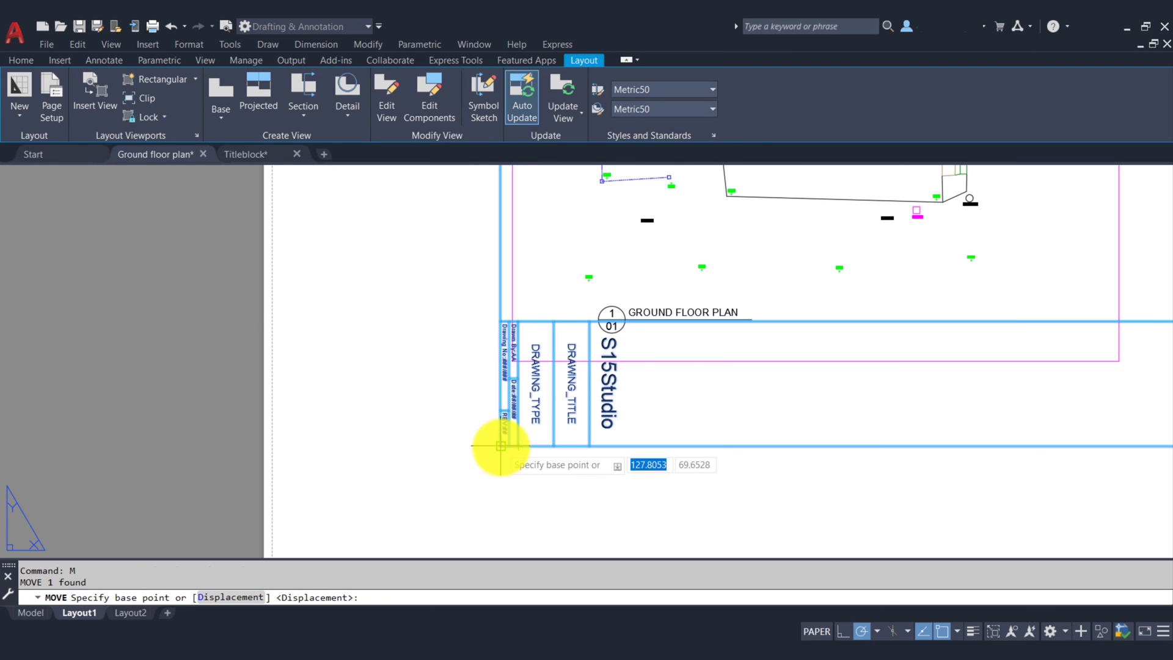
pyautogui.click(501, 445)
pyautogui.scroll(6, 498, 445)
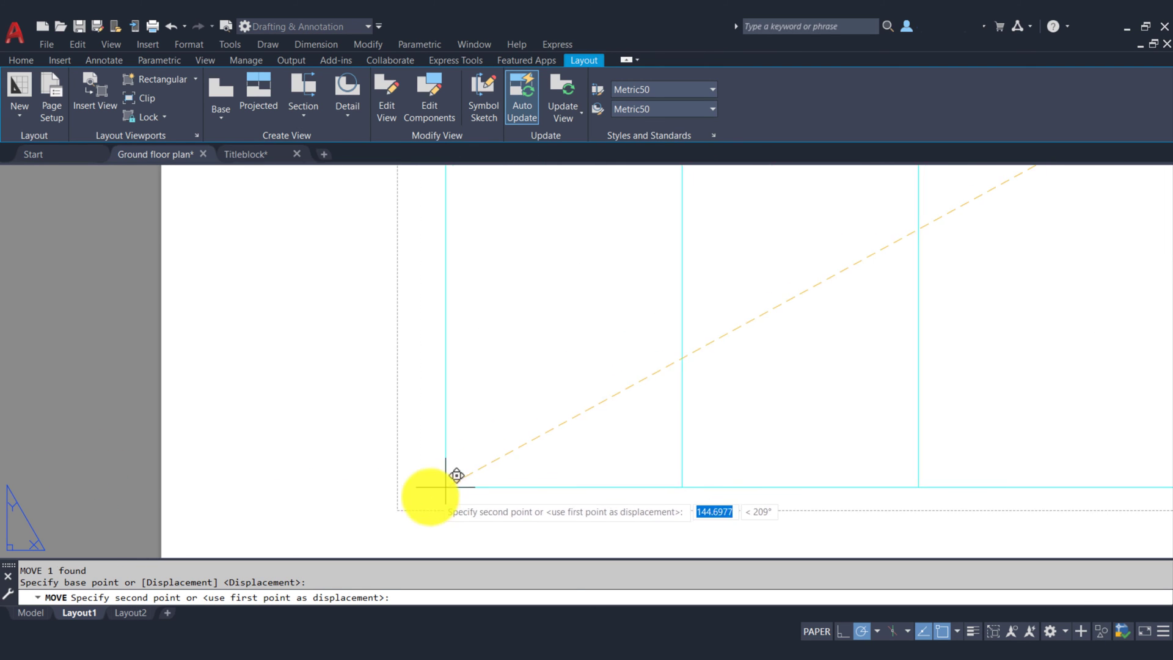
pyautogui.moveTo(446, 487); pyautogui.dragTo(406, 503, button='middle')
pyautogui.press('Escape')
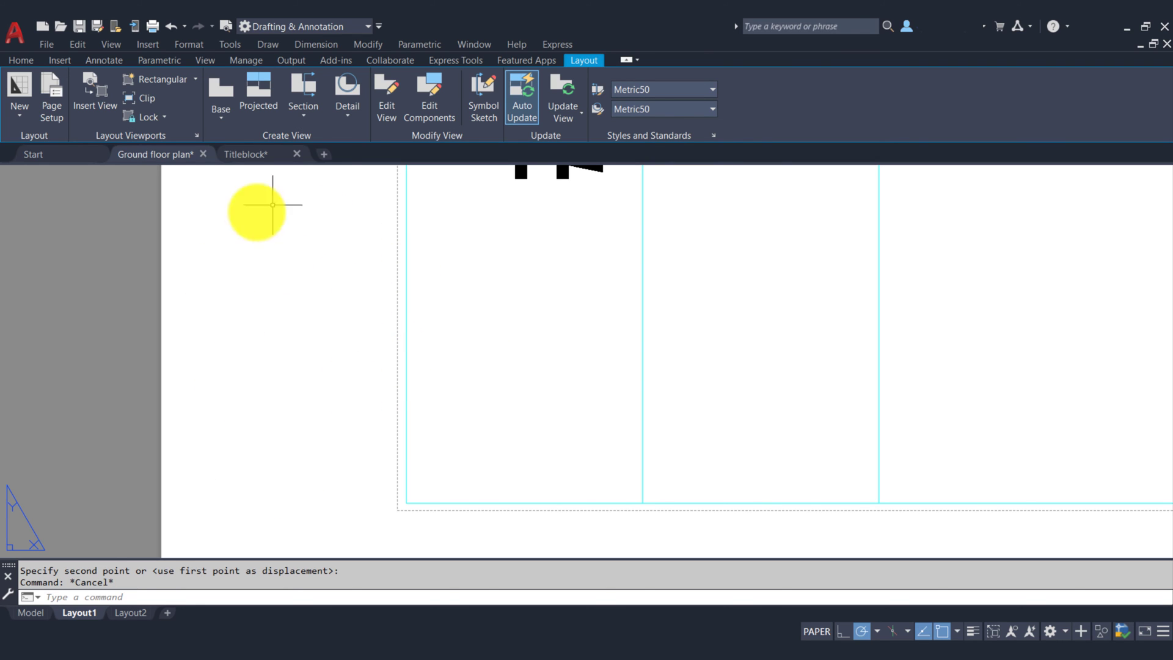
# Step: Examine the corners of the title block border against the sheet's dashed printable area
pyautogui.scroll(2, 353, 420)
pyautogui.scroll(-5, 353, 421)
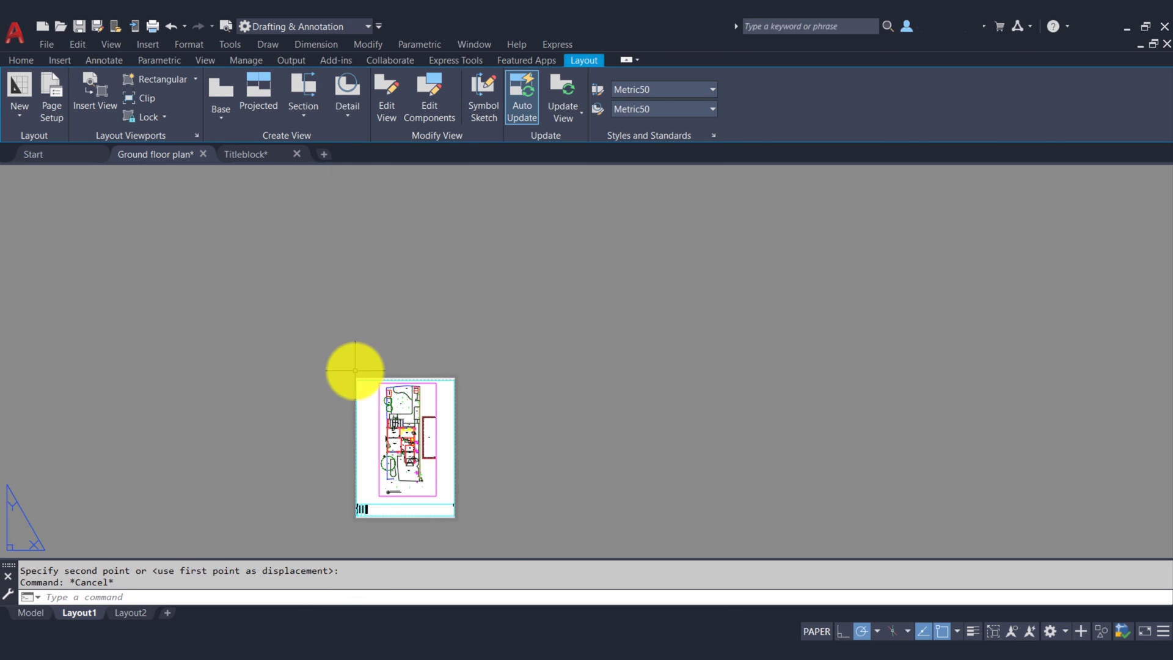
pyautogui.scroll(6, 354, 366)
pyautogui.click(389, 449)
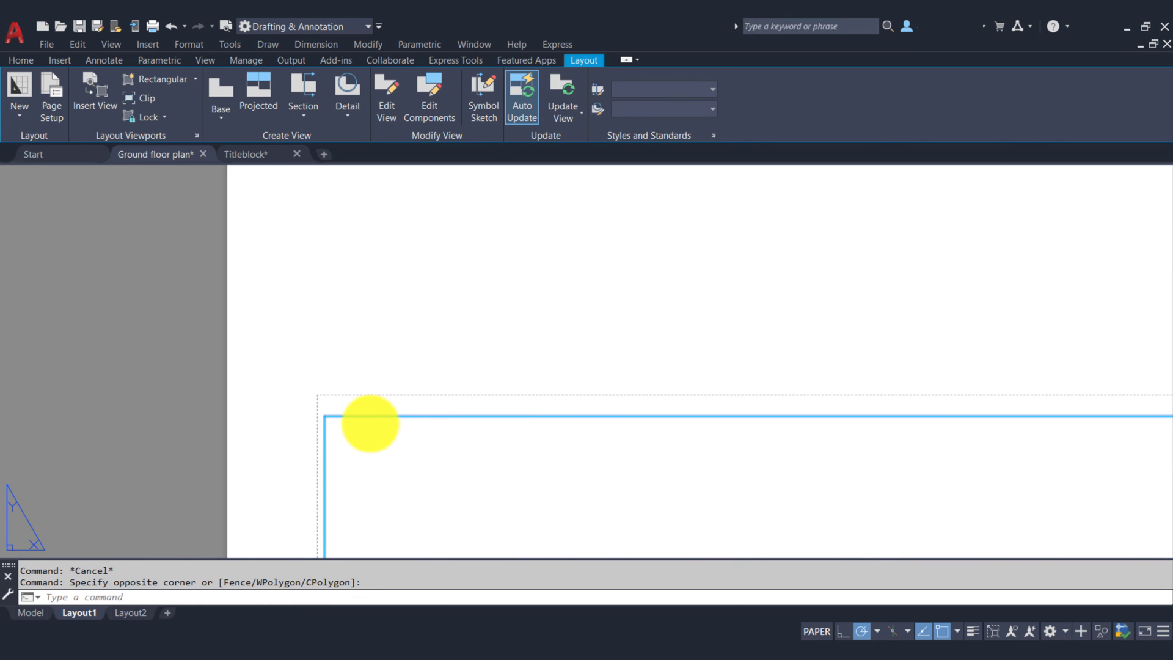
pyautogui.scroll(-5, 327, 419)
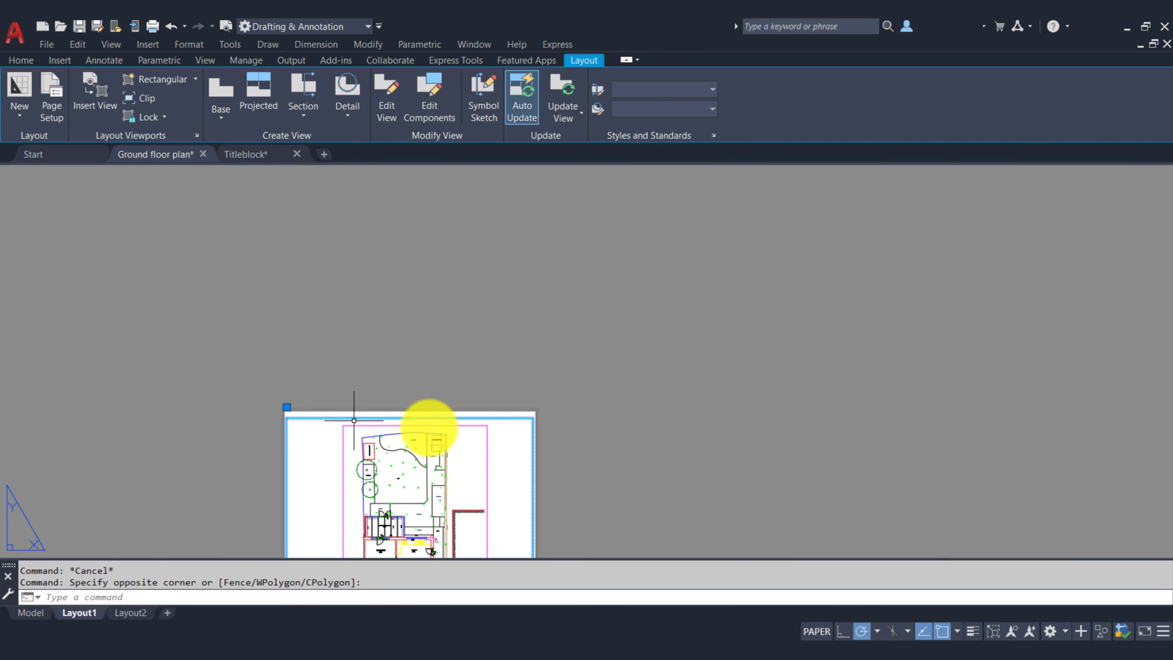
pyautogui.scroll(6, 639, 341)
pyautogui.press('Escape')
pyautogui.scroll(-5, 646, 333)
pyautogui.scroll(5, 634, 369)
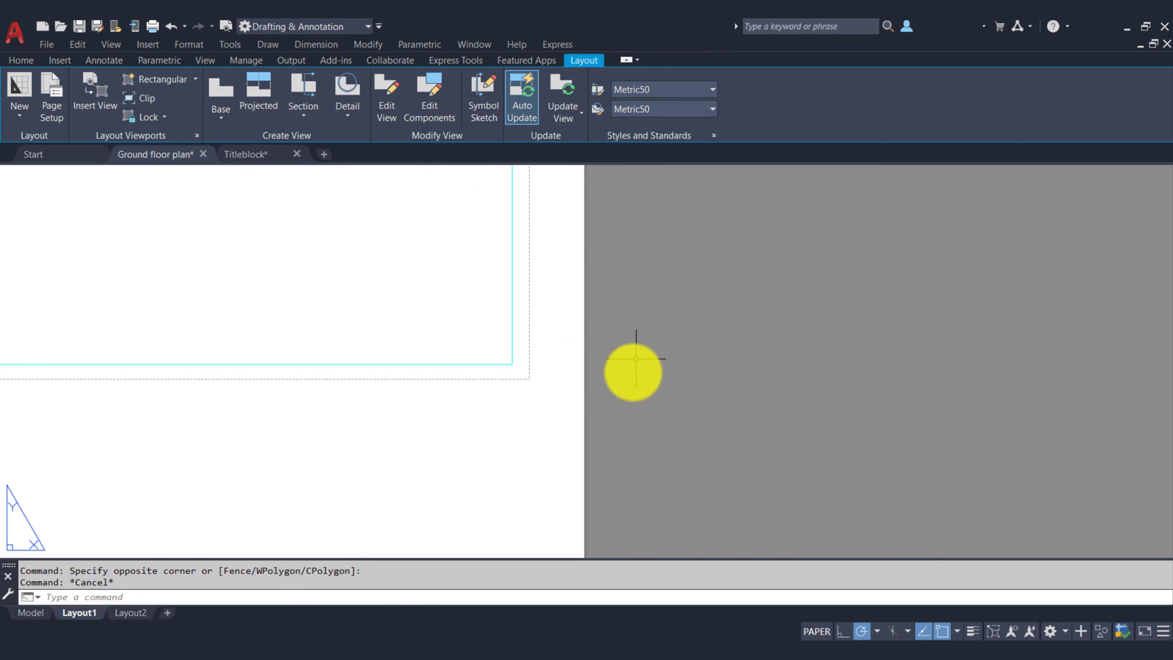
pyautogui.scroll(2, 518, 395)
pyautogui.scroll(-5, 600, 399)
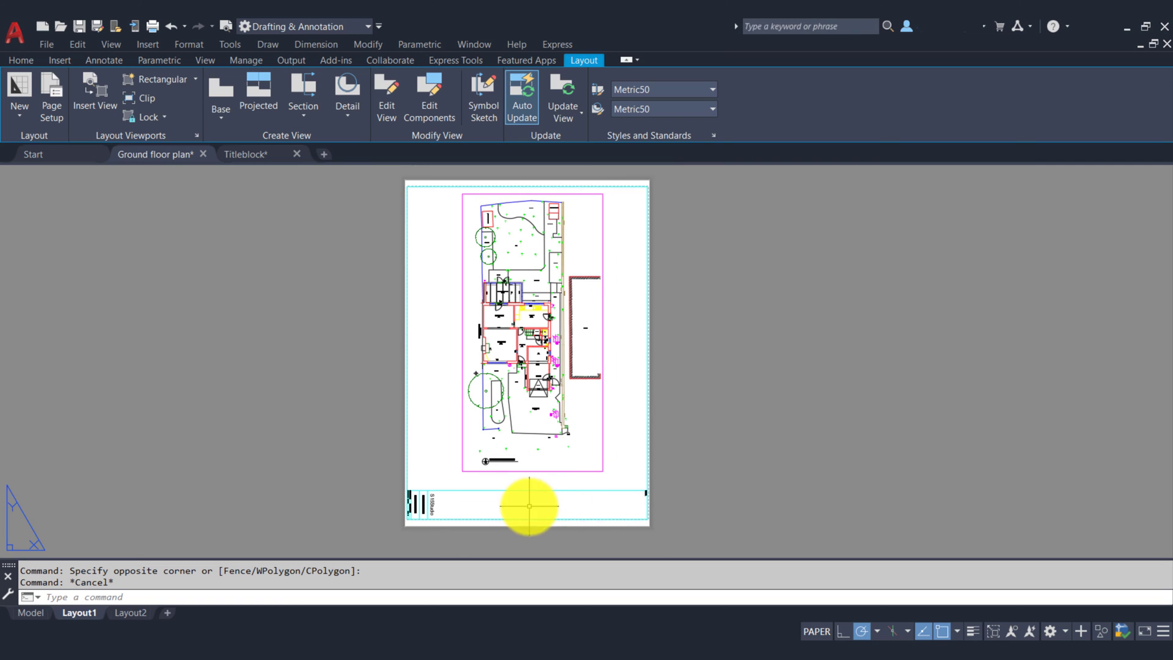
pyautogui.moveTo(495, 498); pyautogui.dragTo(479, 526, button='middle')
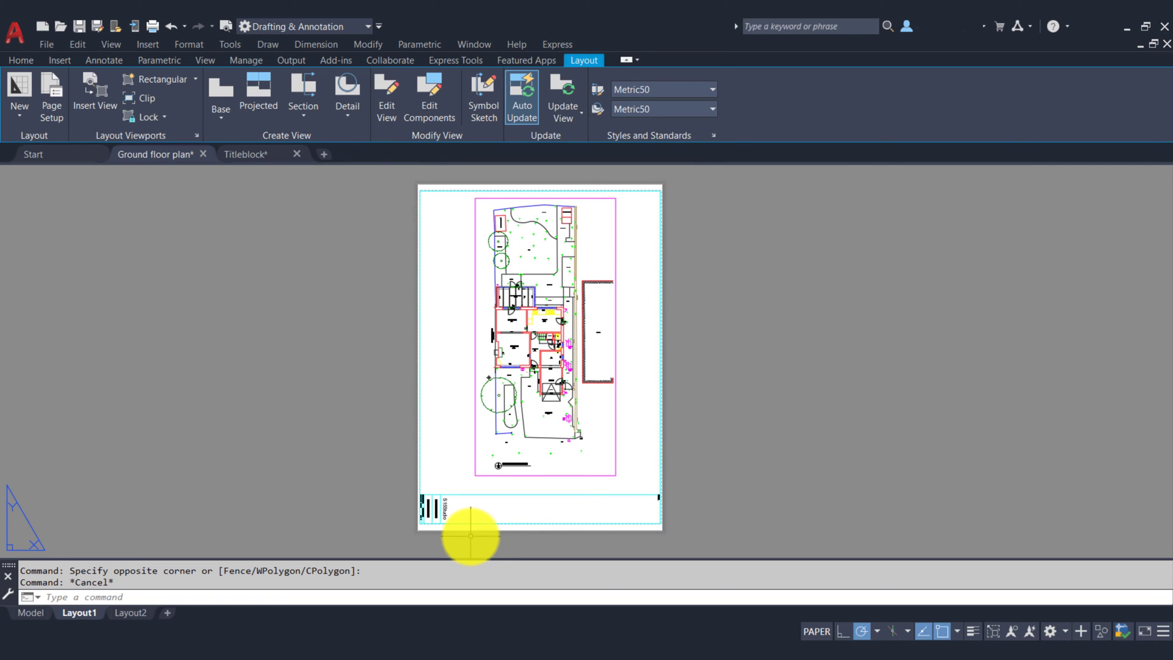
# Step: Edit the title block attributes, setting the drawing title to GROUND FLOOR and the drawing type to YOUTUBE PROJECT
pyautogui.scroll(8, 427, 513)
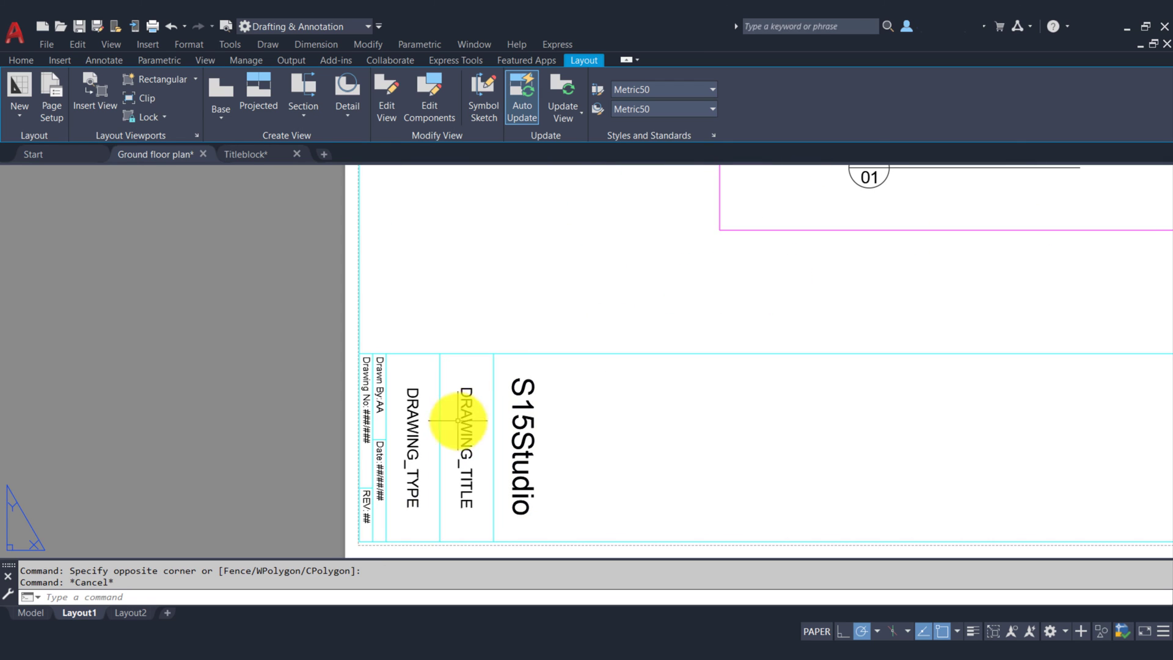
pyautogui.doubleClick(457, 420)
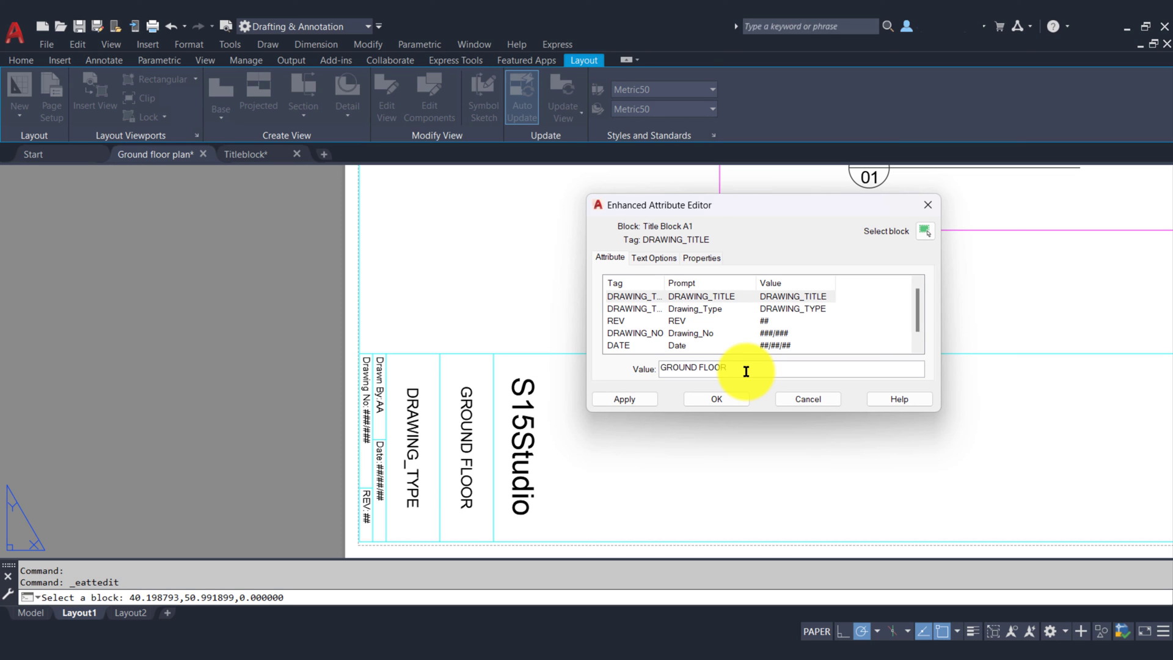
pyautogui.click(804, 309)
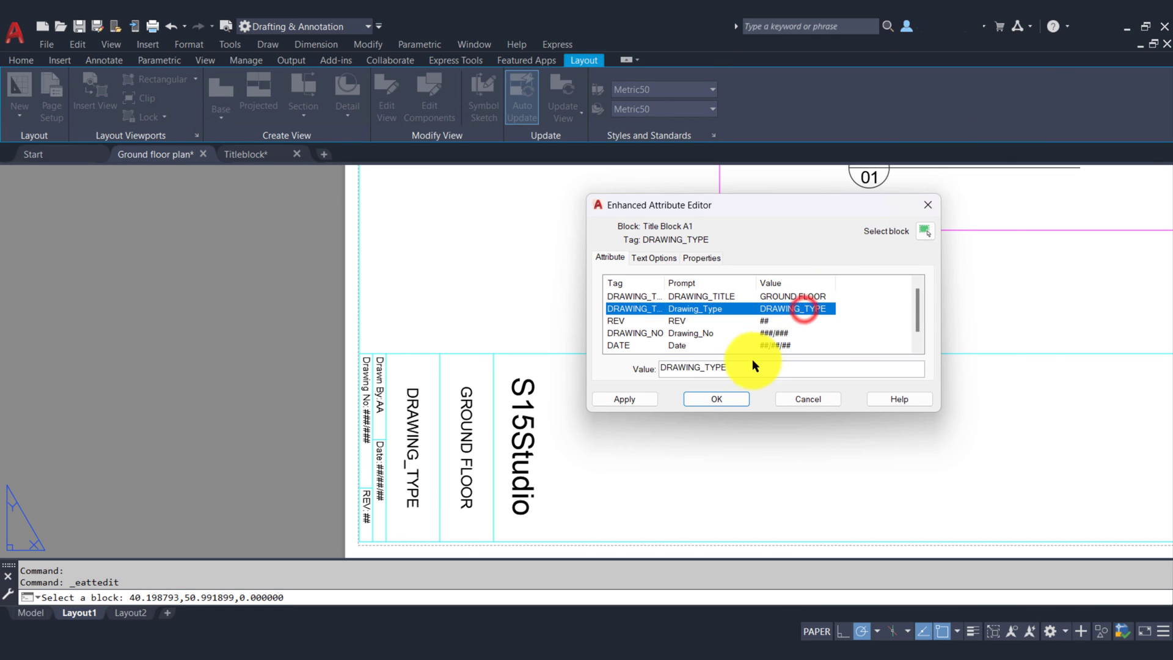
pyautogui.click(752, 364)
pyautogui.moveTo(749, 368); pyautogui.dragTo(702, 375)
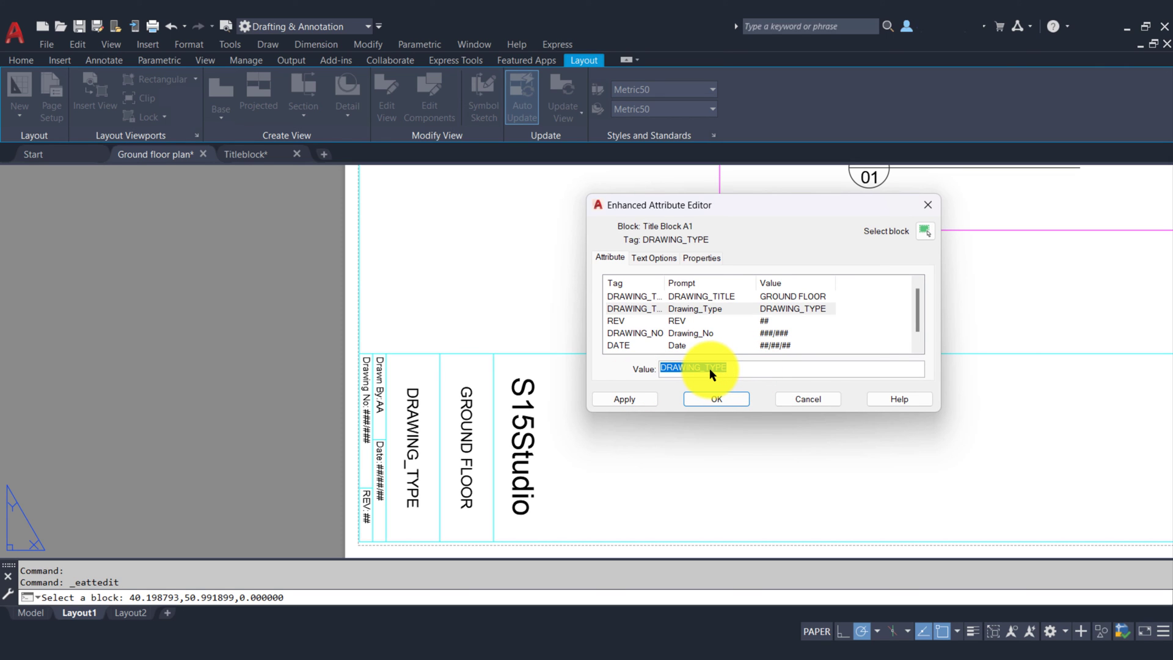
pyautogui.write('YOUTUBE PROJECT')
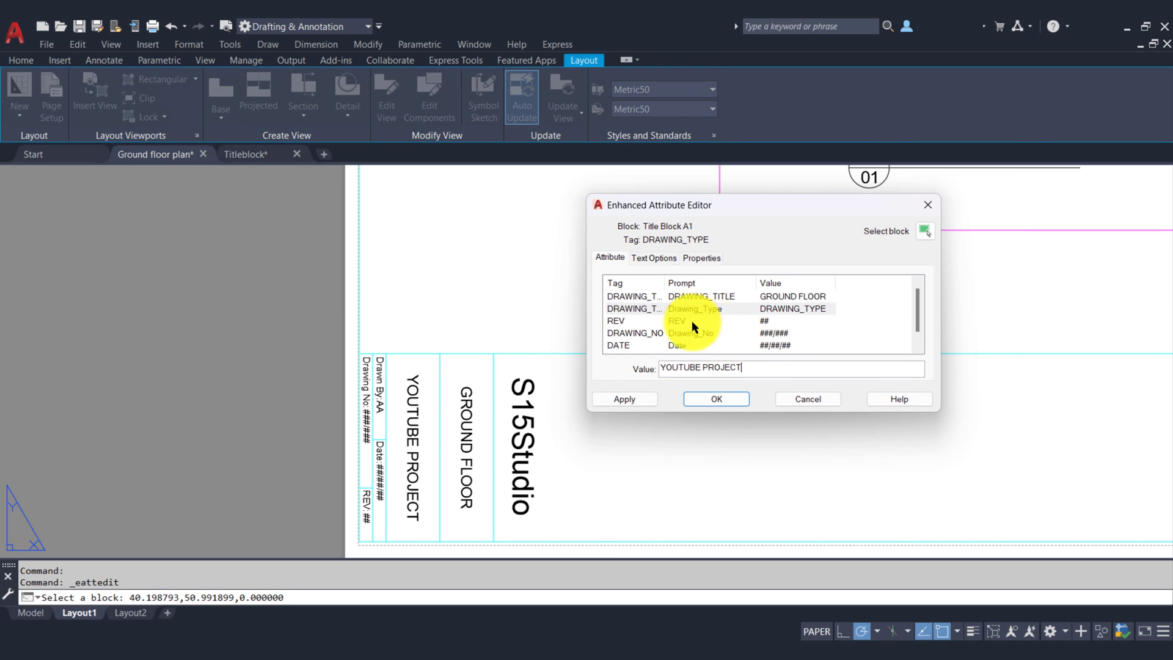
# Step: Set the title block's revision to 1 and its drawing number to 100/100
pyautogui.click(692, 322)
pyautogui.doubleClick(688, 368)
pyautogui.write('1')
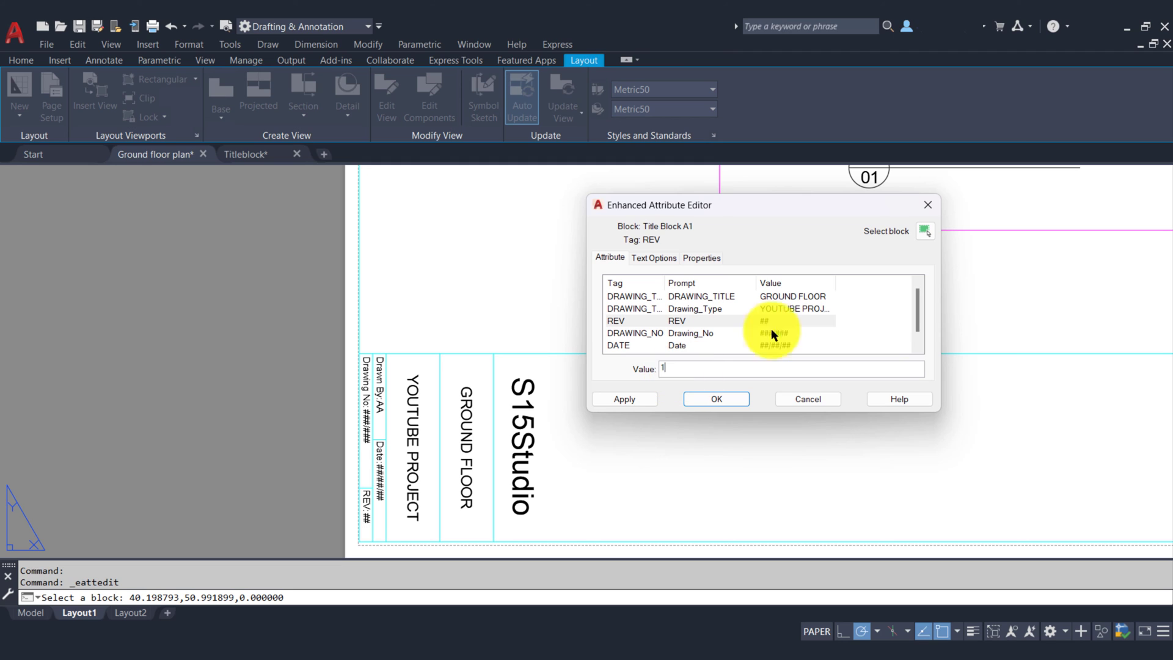
pyautogui.click(776, 334)
pyautogui.doubleClick(703, 367)
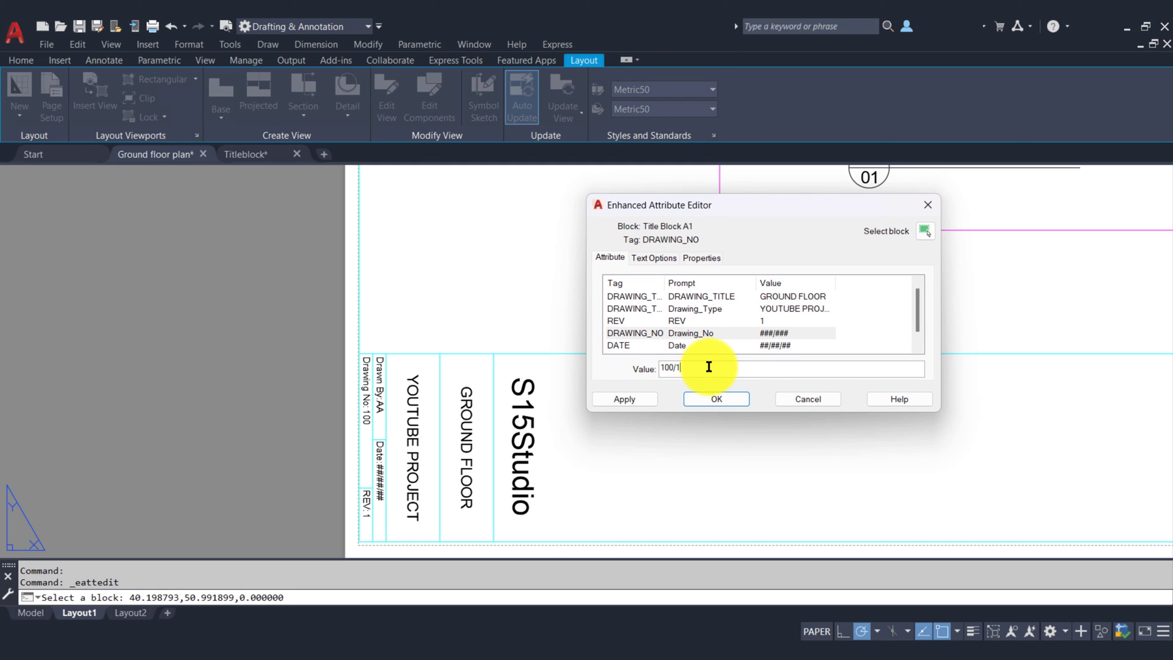
# Step: Set the title block's date to 01/01/01 and Drawn By to SF, and accept the attribute changes
pyautogui.click(777, 345)
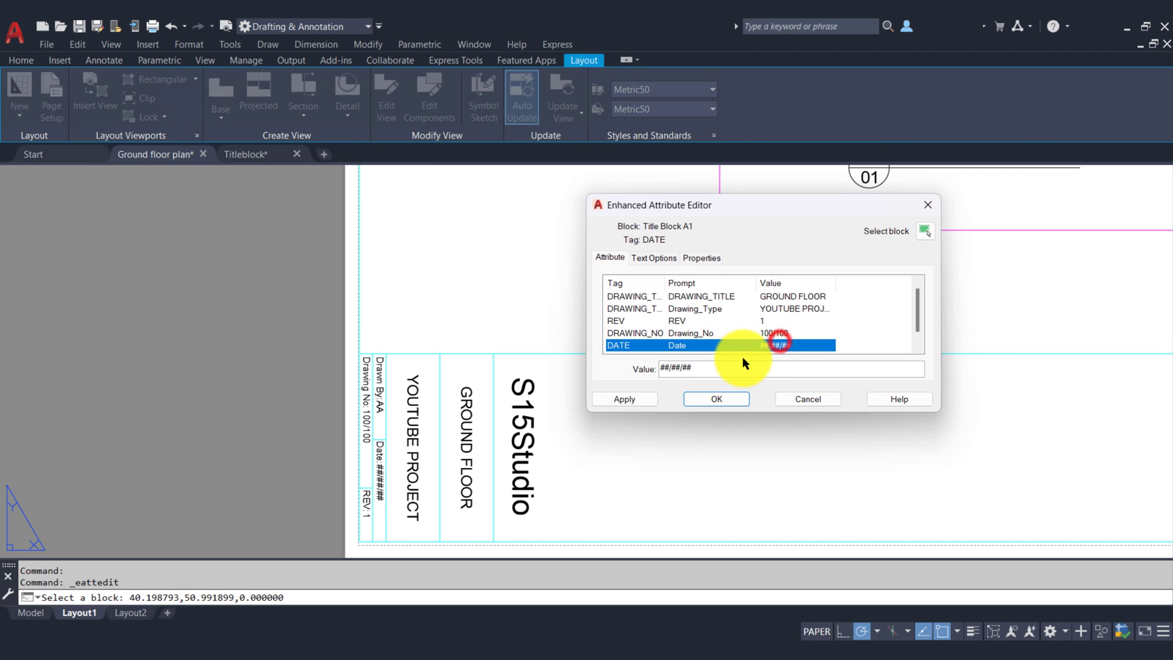
pyautogui.click(727, 367)
pyautogui.doubleClick(727, 367)
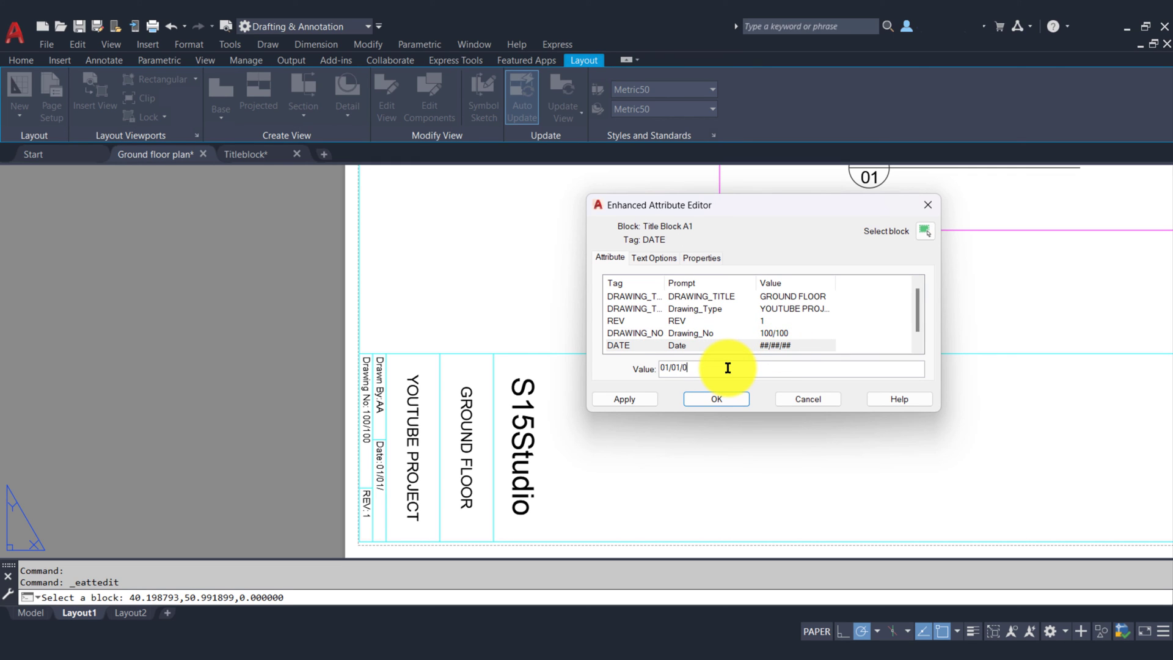
pyautogui.scroll(-1, 801, 317)
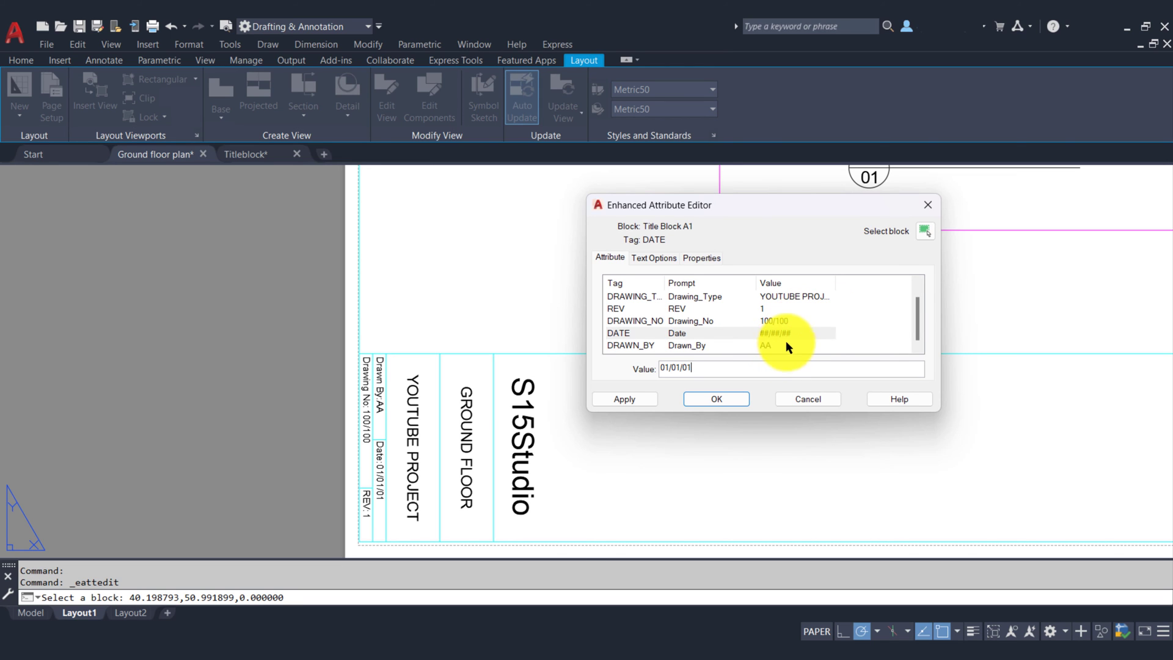
pyautogui.click(787, 342)
pyautogui.doubleClick(699, 366)
pyautogui.write('SF')
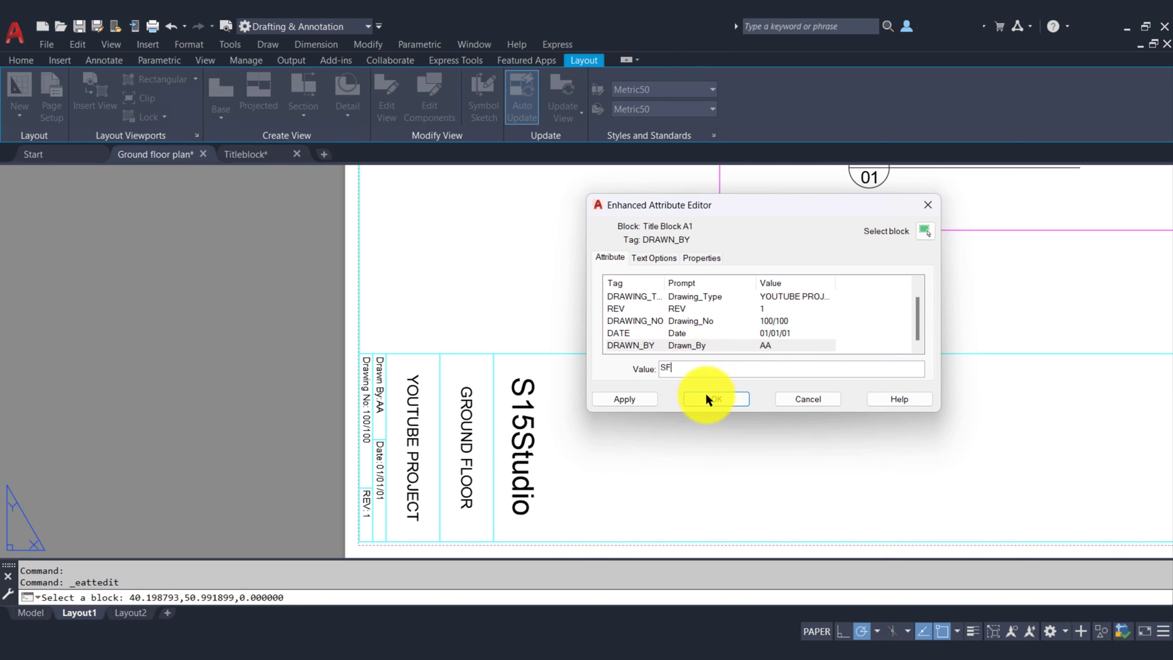
pyautogui.click(708, 398)
# Step: Fit the whole sheet in view and open the plot settings for Layout1
pyautogui.scroll(3, 526, 458)
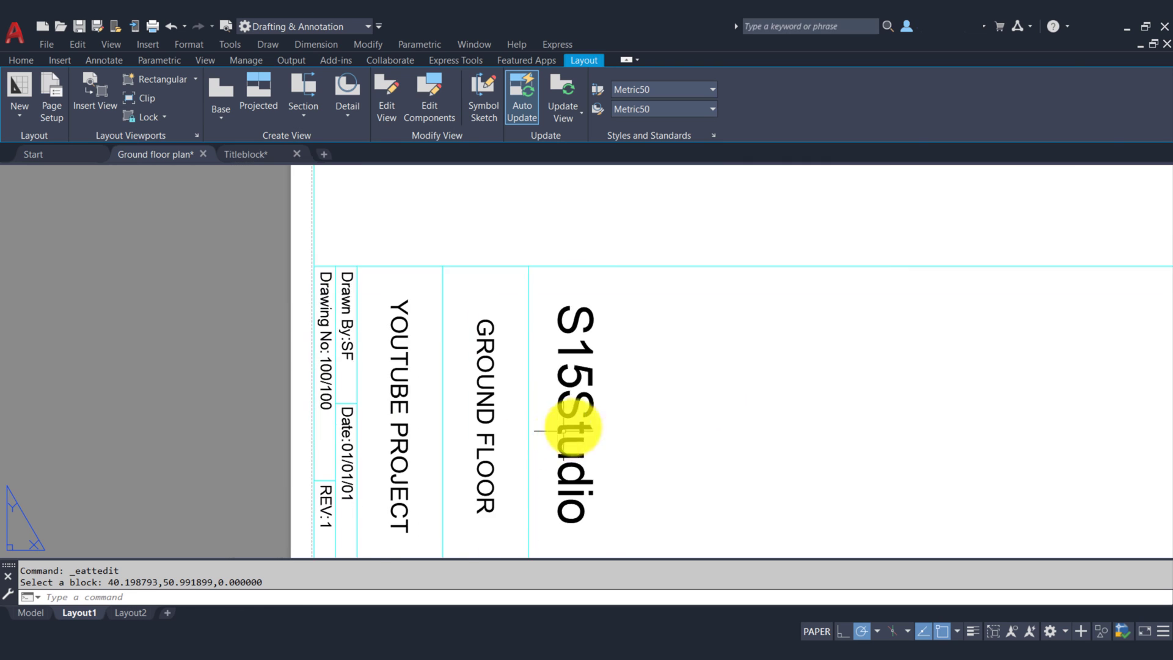
pyautogui.scroll(-6, 371, 450)
pyautogui.moveTo(414, 398); pyautogui.dragTo(298, 418, button='middle')
pyautogui.middleClick(298, 418)
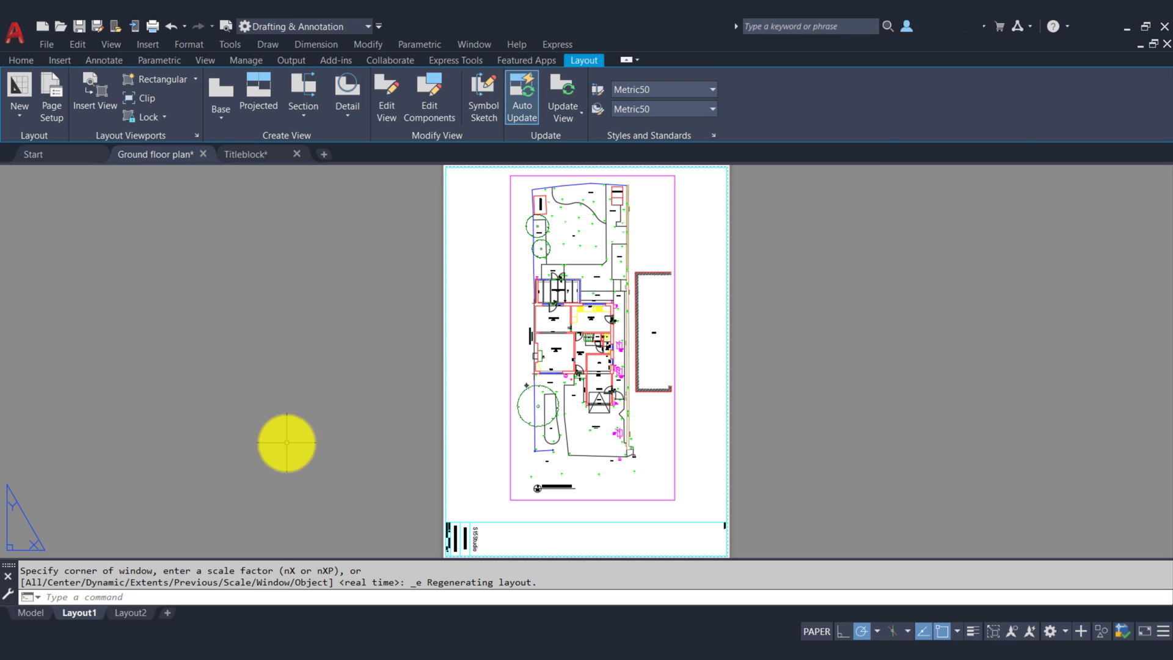
pyautogui.rightClick(87, 610)
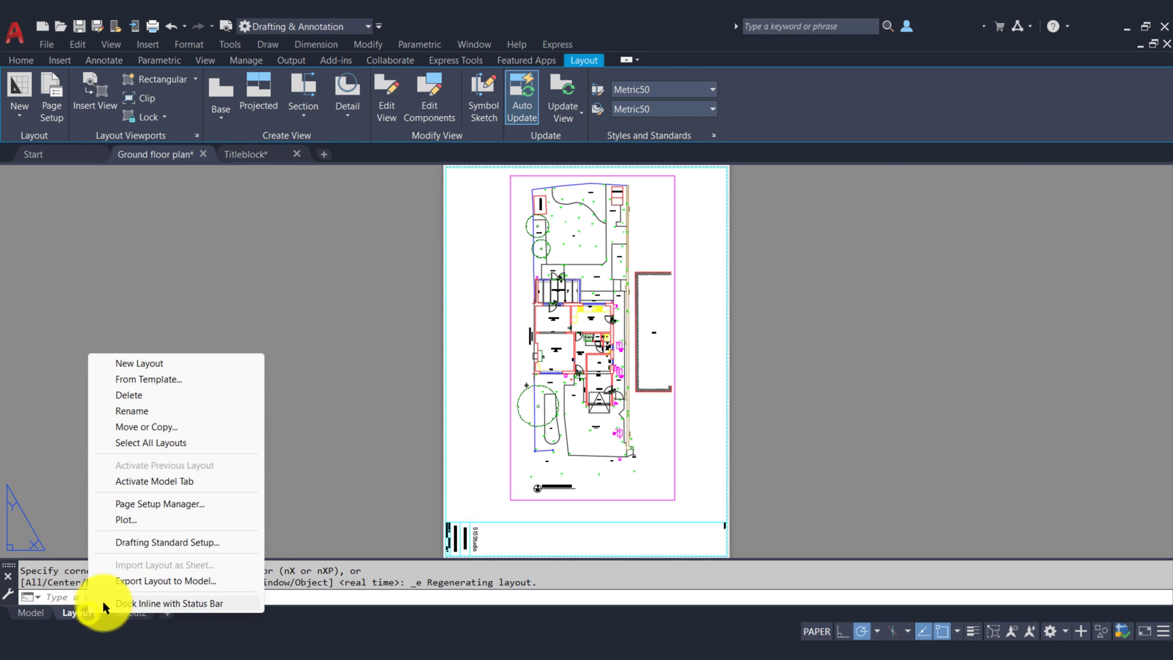
pyautogui.click(133, 519)
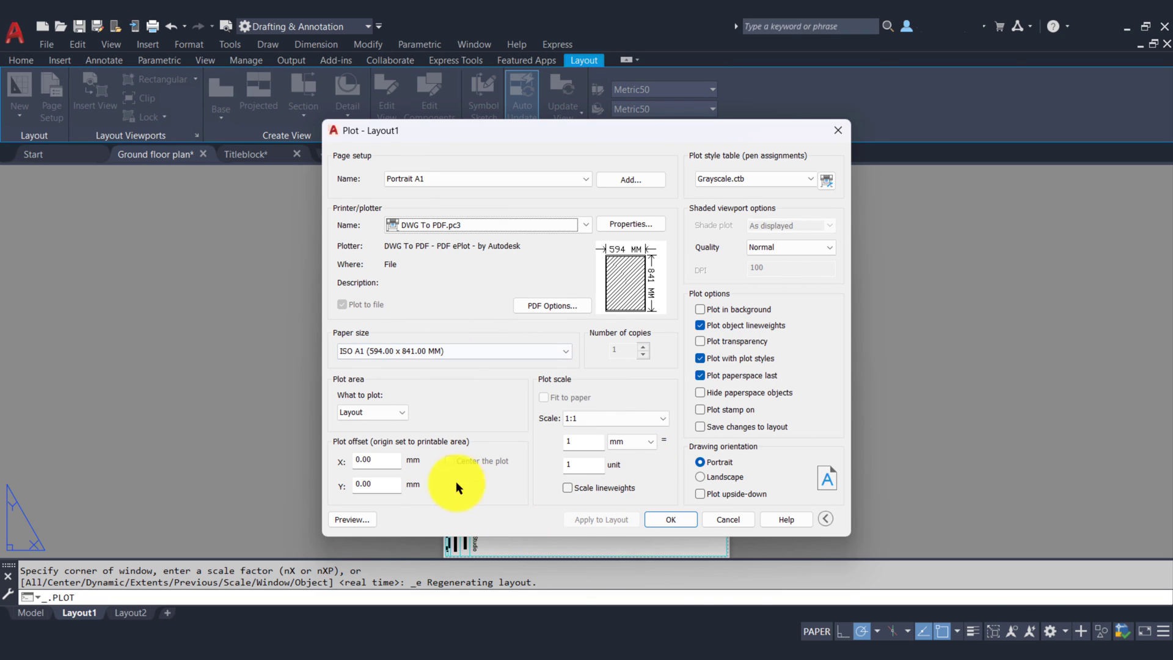
# Step: Preview the Layout1 plot, examine the floor plan and title block on the sheet, and close the preview
pyautogui.click(362, 522)
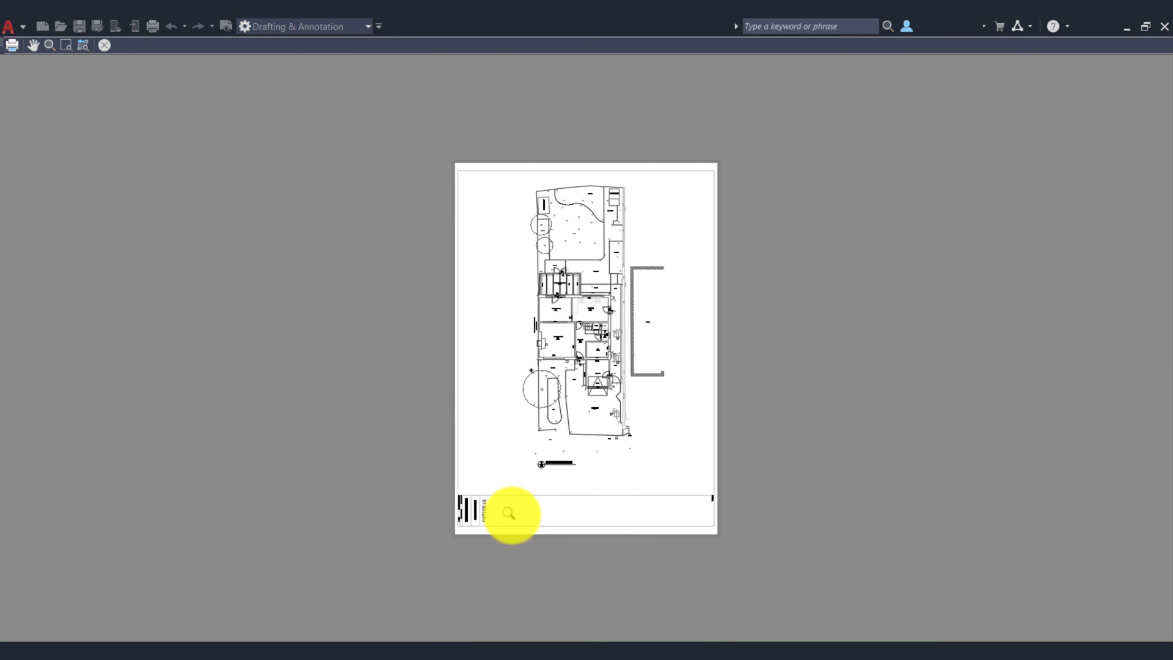
pyautogui.scroll(5, 511, 515)
pyautogui.moveTo(798, 374); pyautogui.dragTo(361, 450, button='middle')
pyautogui.scroll(-3, 463, 597)
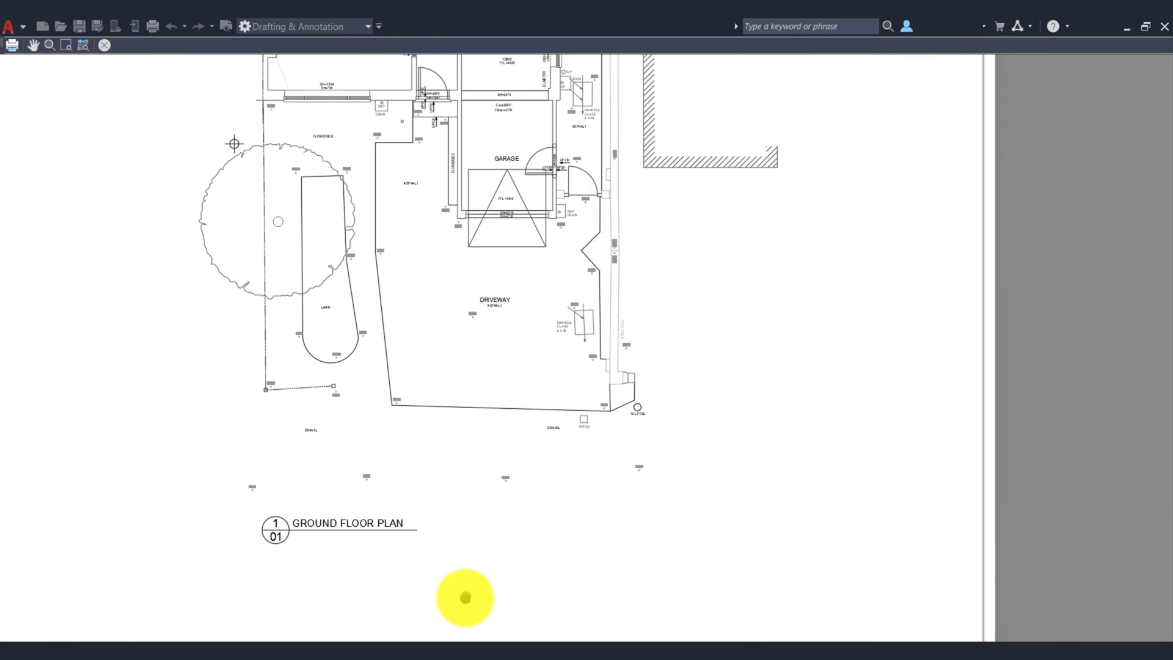
pyautogui.moveTo(481, 244); pyautogui.dragTo(460, 482, button='middle')
pyautogui.scroll(-3, 492, 411)
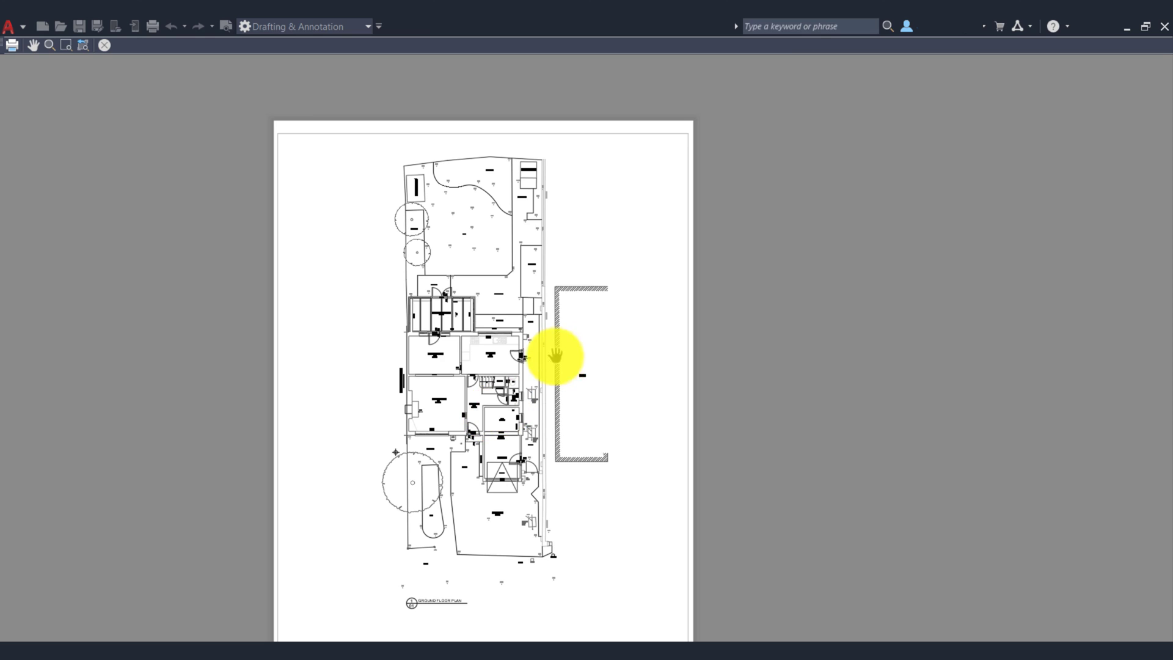
pyautogui.moveTo(555, 356); pyautogui.dragTo(586, 295, button='middle')
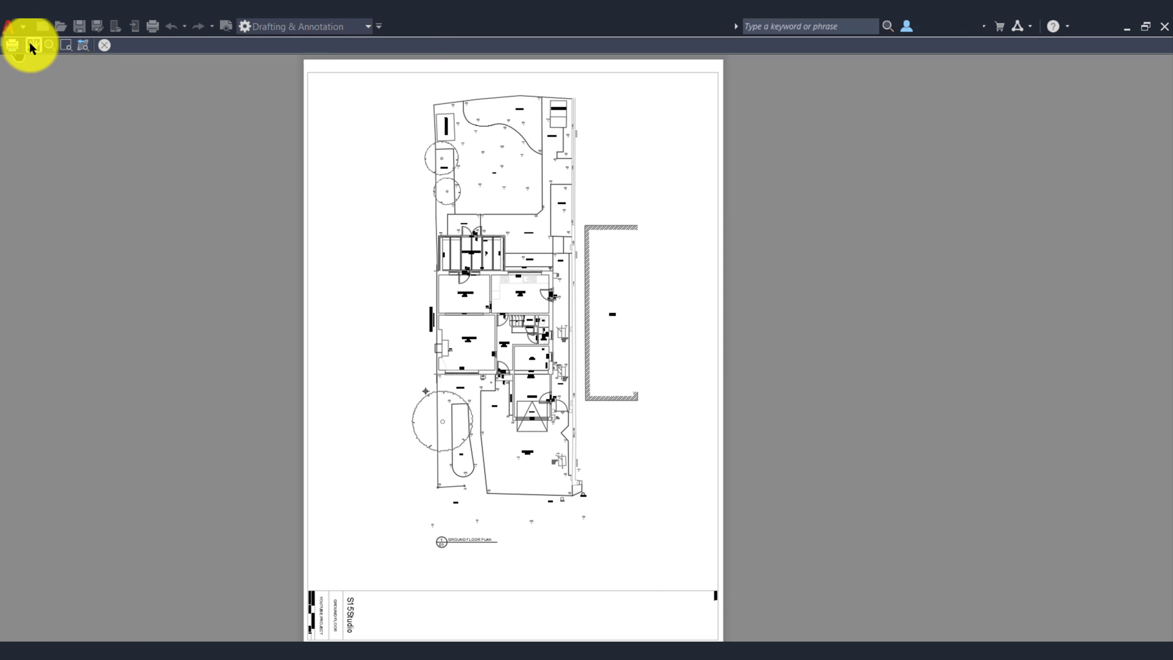
pyautogui.click(102, 45)
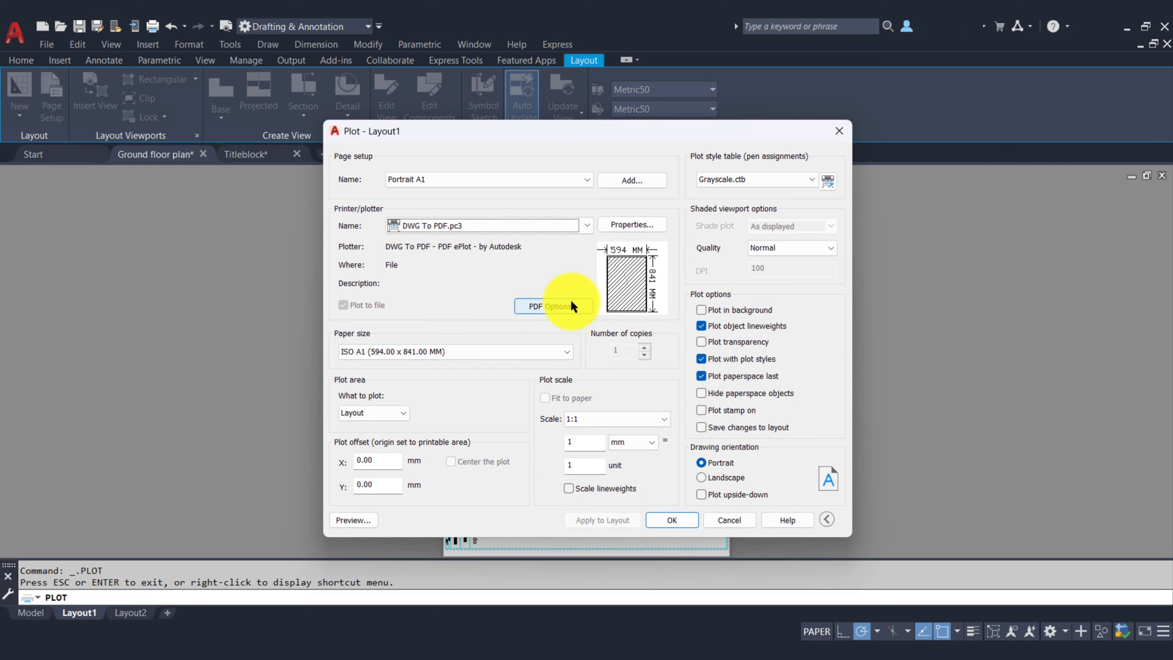
# Step: Plot Layout1 to a PDF named Ground floor plan-A1.pdf in the CAD Setting up sheet for print folder
pyautogui.click(670, 516)
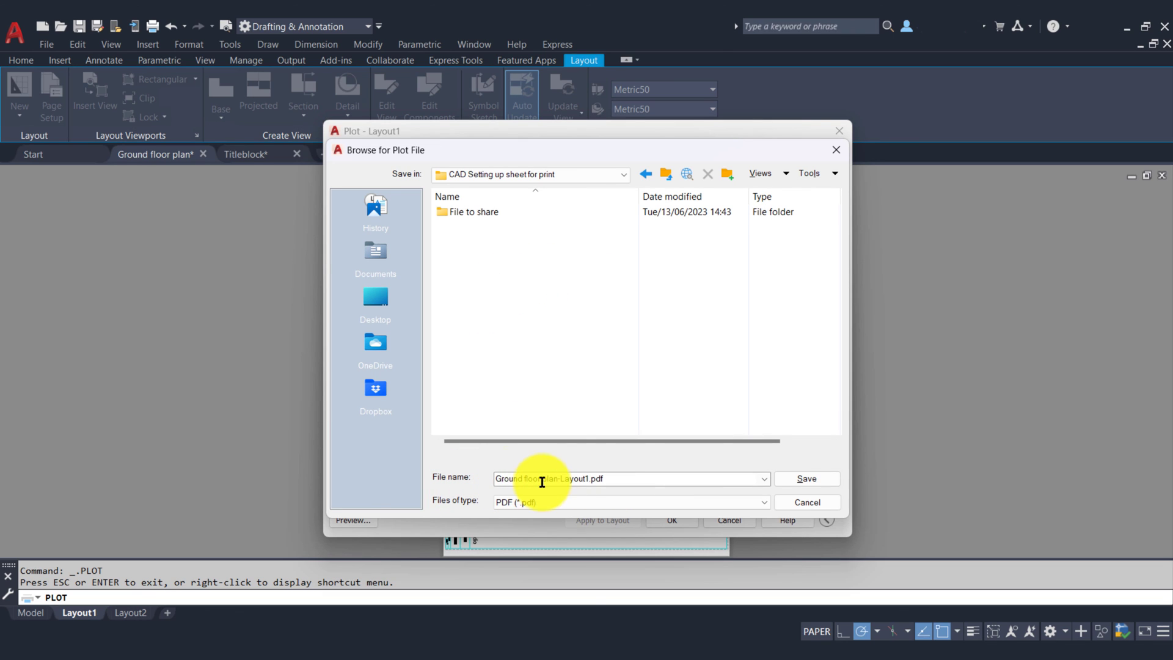
pyautogui.tripleClick(585, 479)
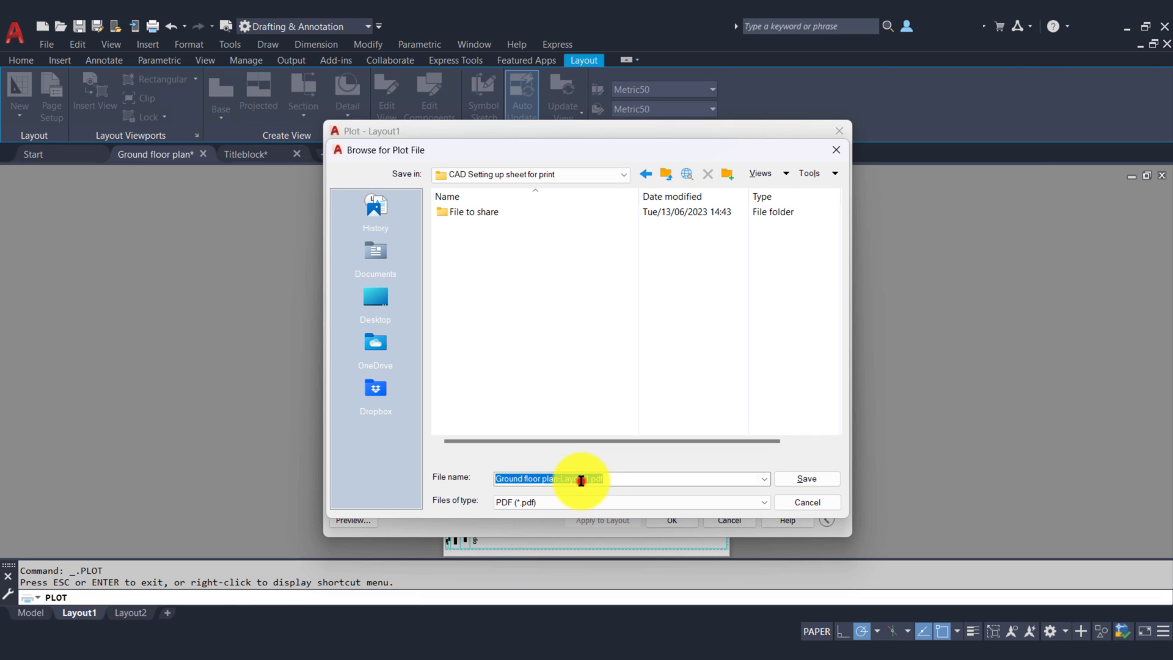
pyautogui.moveTo(588, 480); pyautogui.dragTo(561, 479)
pyautogui.write('A1')
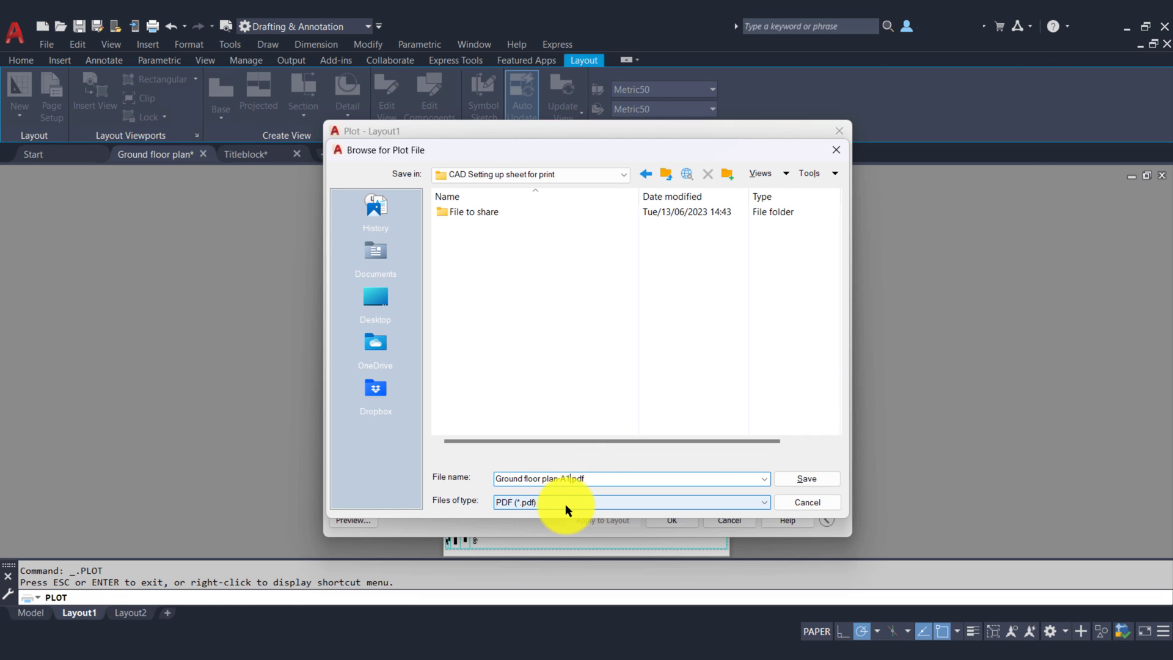
pyautogui.click(805, 479)
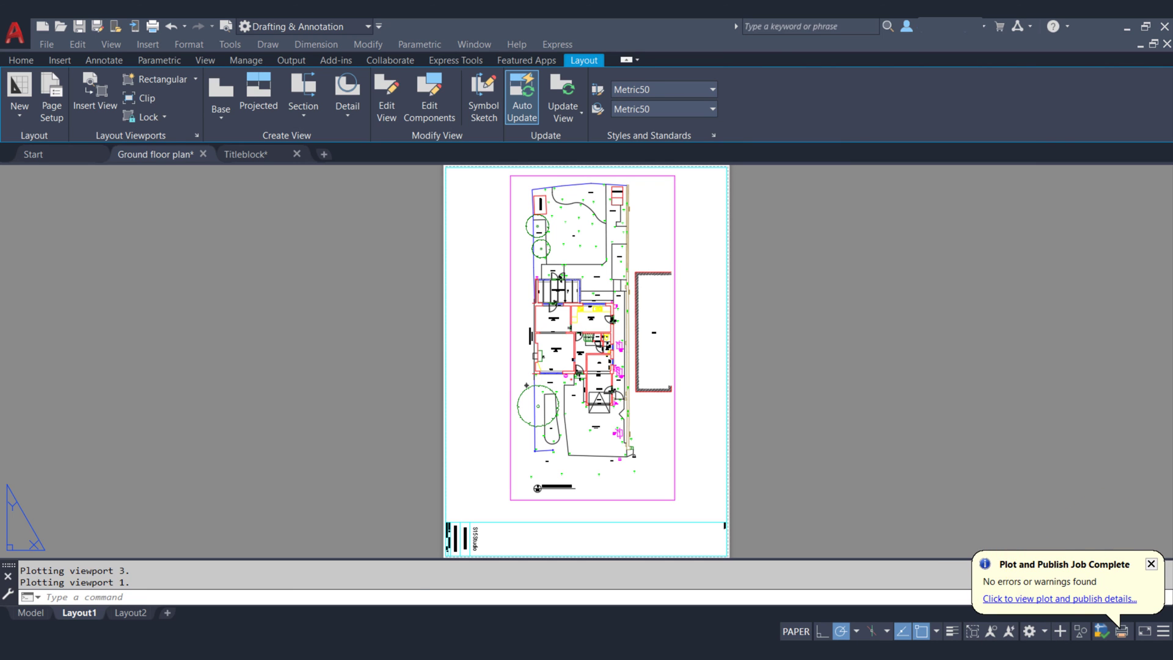
# Step: Switch to the plotted PDF in Adobe Acrobat Reader and examine its title block, drawing title and ground floor rooms up close
pyautogui.click(989, 267)
pyautogui.click(834, 377)
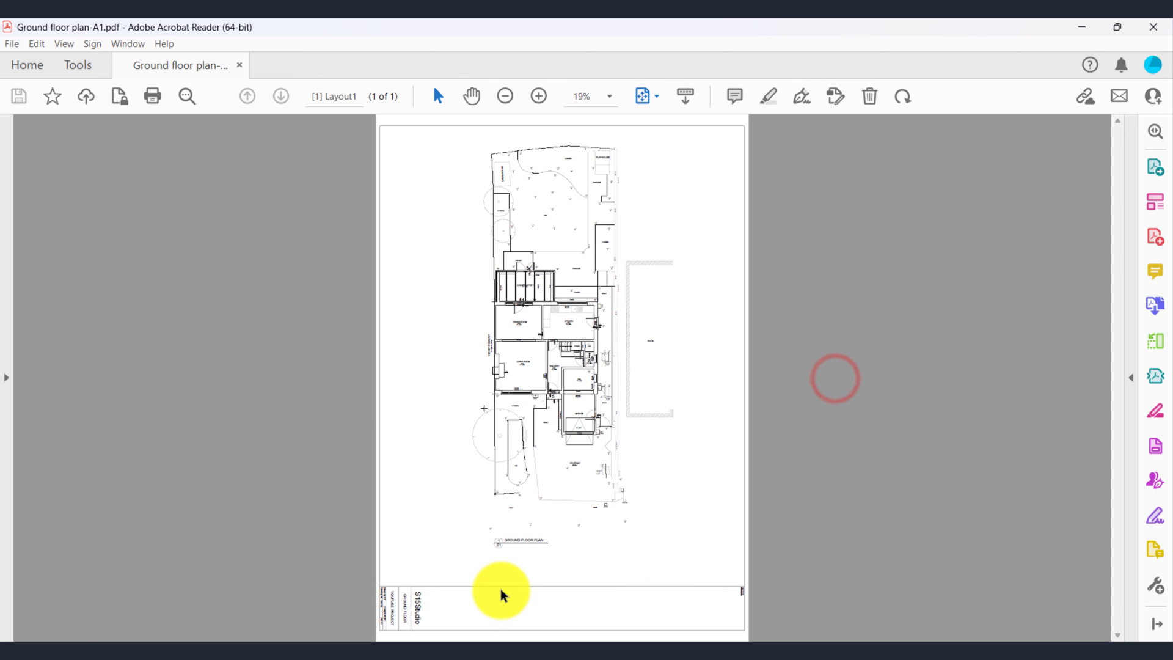
pyautogui.keyDown('ctrl'); pyautogui.scroll(3, 502, 595); pyautogui.keyUp('ctrl')
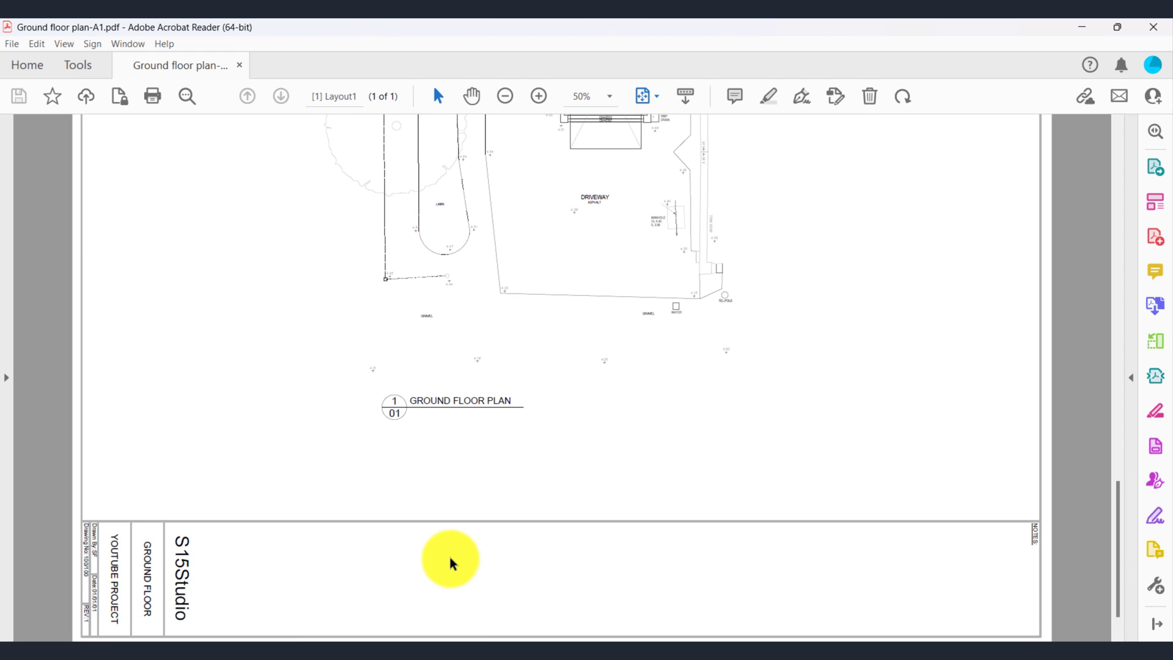
pyautogui.scroll(5, 452, 561)
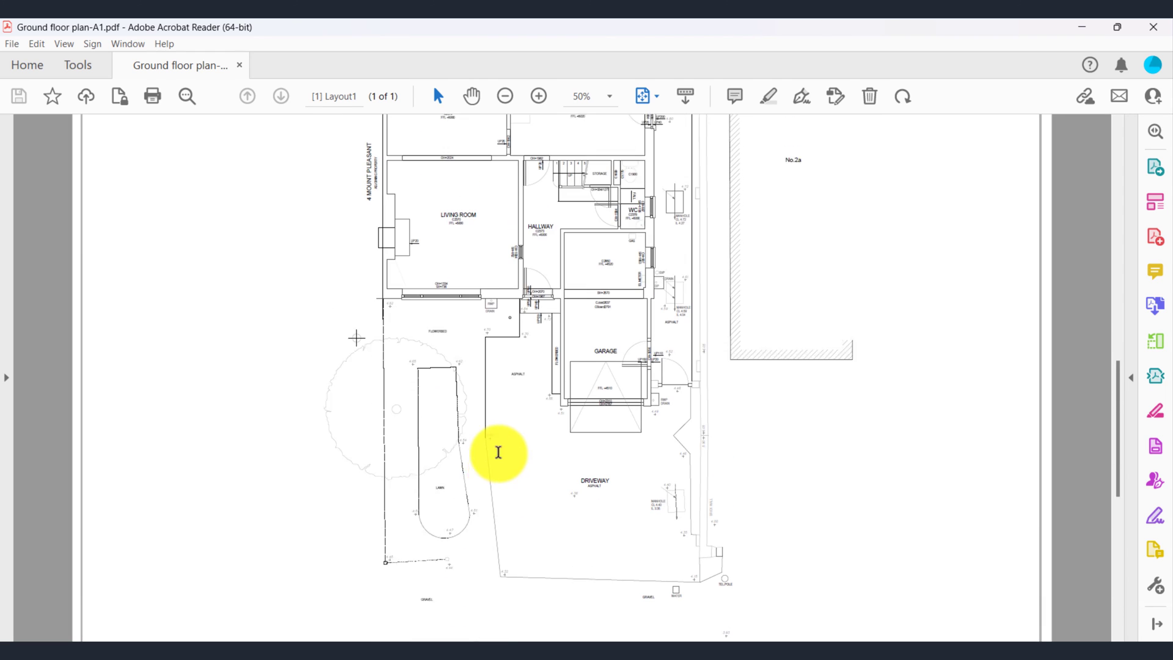
pyautogui.scroll(5, 518, 284)
pyautogui.keyDown('ctrl'); pyautogui.scroll(1, 555, 115); pyautogui.keyUp('ctrl')
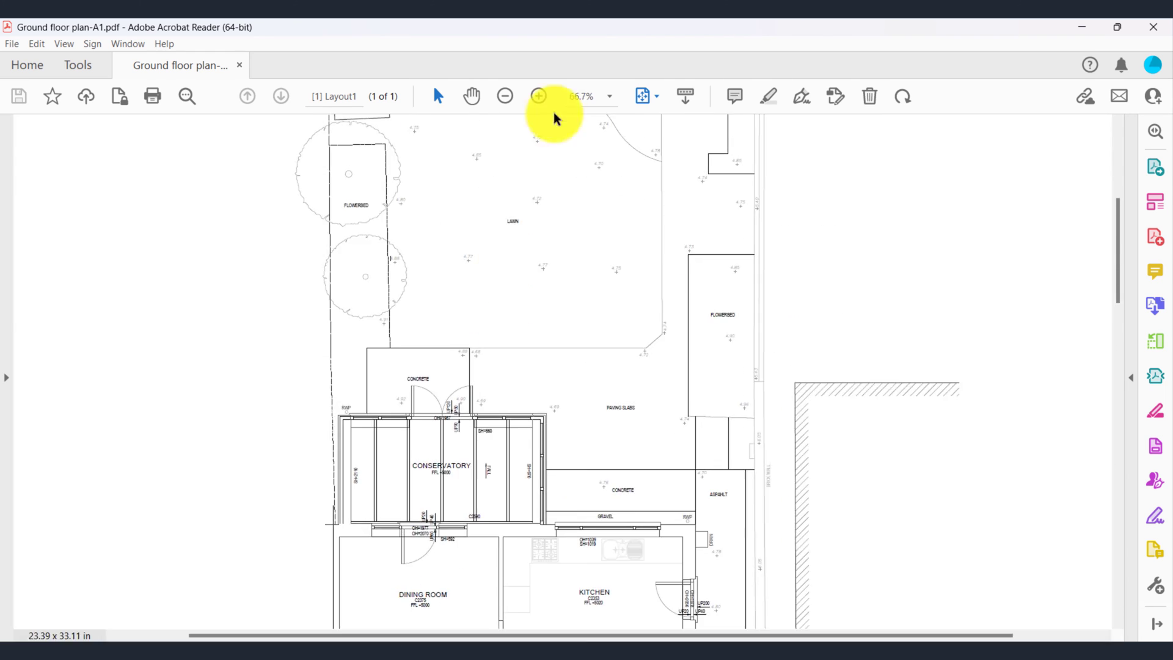
# Step: Inspect the PDF from the garden down to the title block with the Hand tool, ending with the whole sheet in view
pyautogui.click(470, 96)
pyautogui.moveTo(495, 191); pyautogui.dragTo(489, 379)
pyautogui.keyDown('ctrl'); pyautogui.scroll(-1, 491, 381); pyautogui.keyUp('ctrl')
pyautogui.click(521, 417)
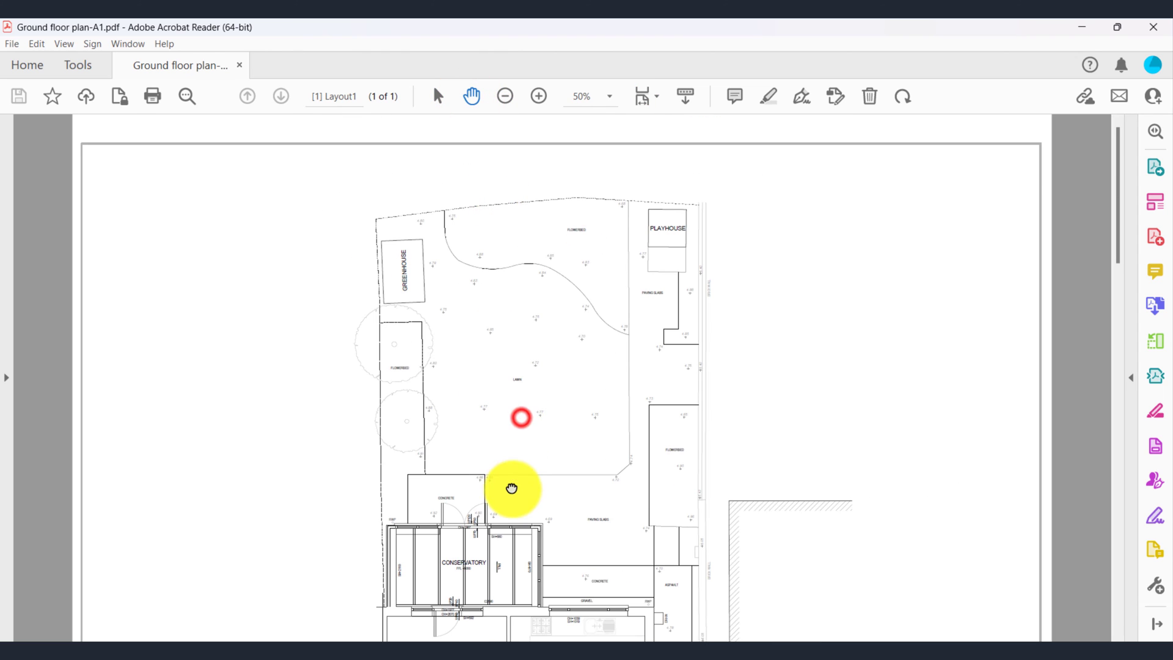
pyautogui.moveTo(511, 488); pyautogui.dragTo(534, 262)
pyautogui.moveTo(588, 544); pyautogui.dragTo(566, 340)
pyautogui.keyDown('ctrl'); pyautogui.scroll(-1, 566, 340); pyautogui.keyUp('ctrl')
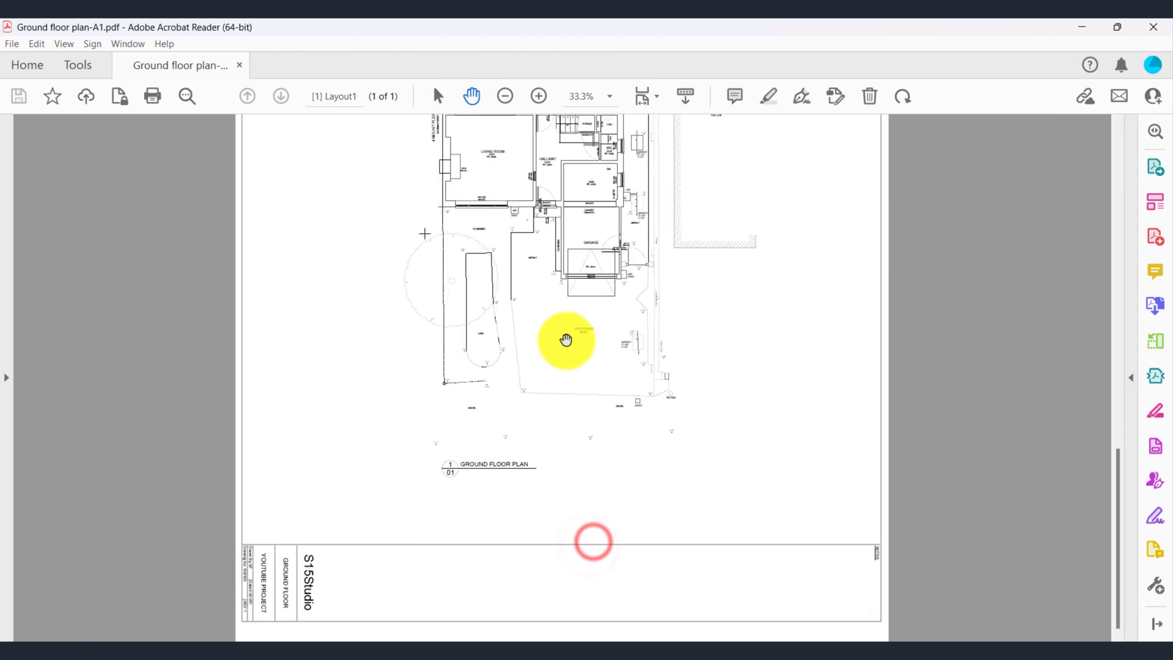
pyautogui.keyDown('ctrl'); pyautogui.scroll(-1, 566, 340); pyautogui.keyUp('ctrl')
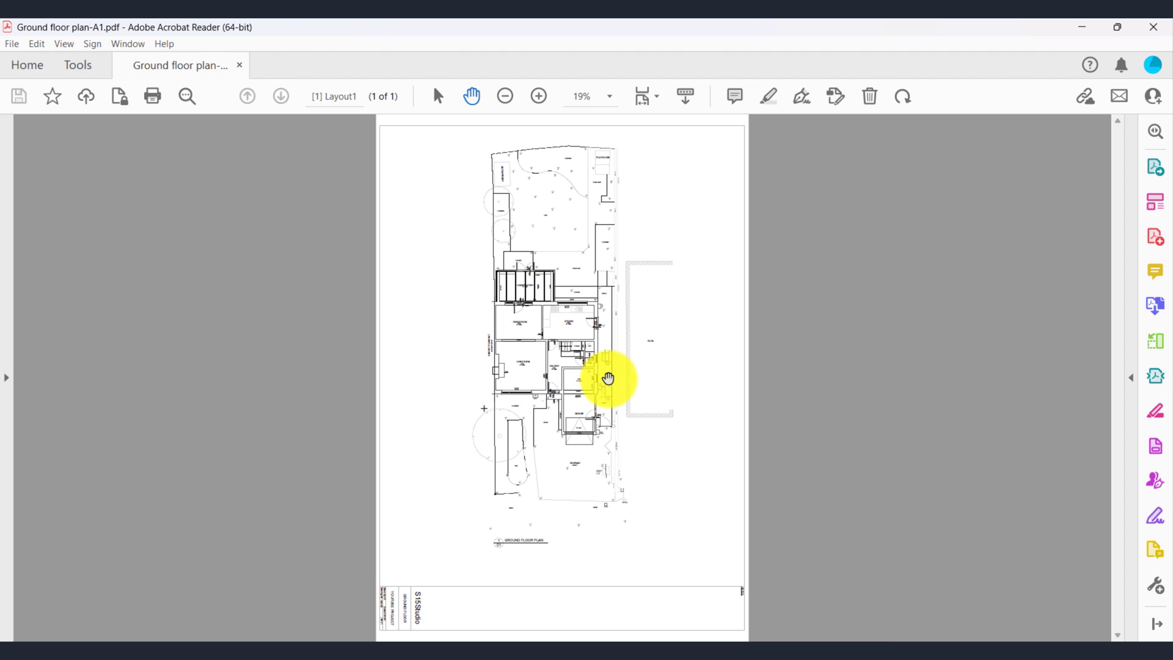